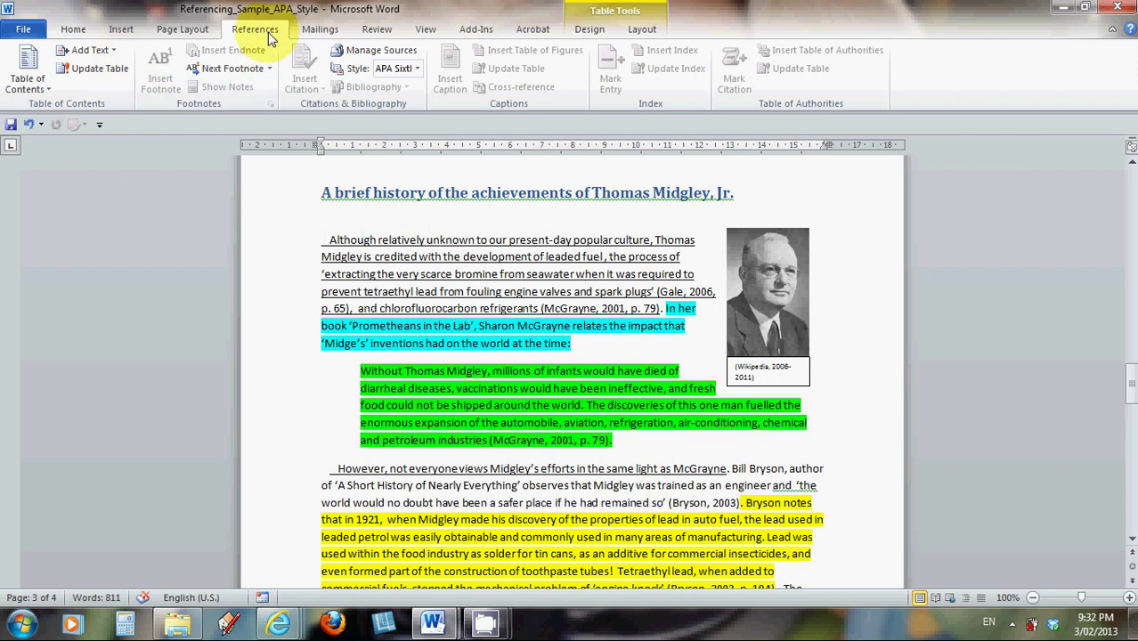
# Step: Place the cursor in the first paragraph and review the sources and options available for inserting a citation
pyautogui.click(433, 308)
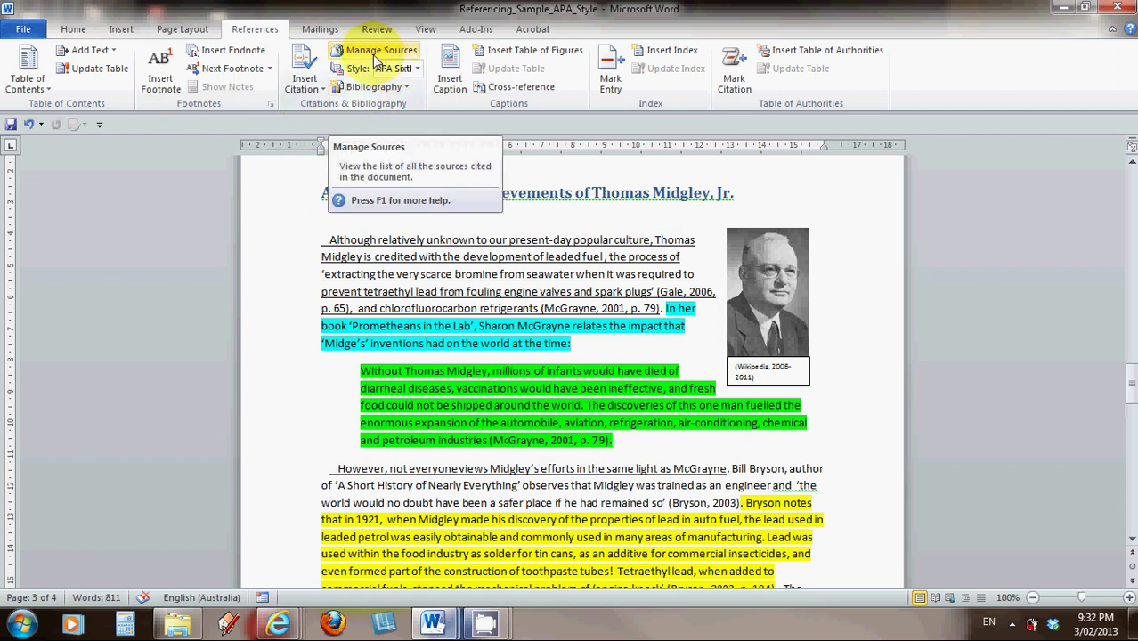
pyautogui.click(305, 84)
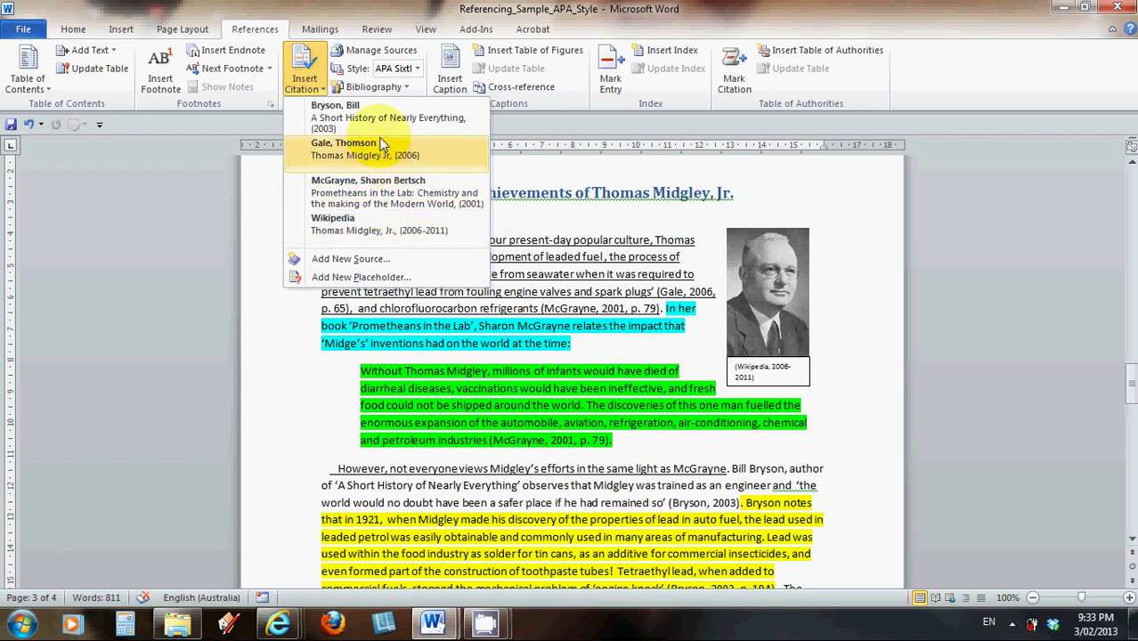
pyautogui.click(297, 358)
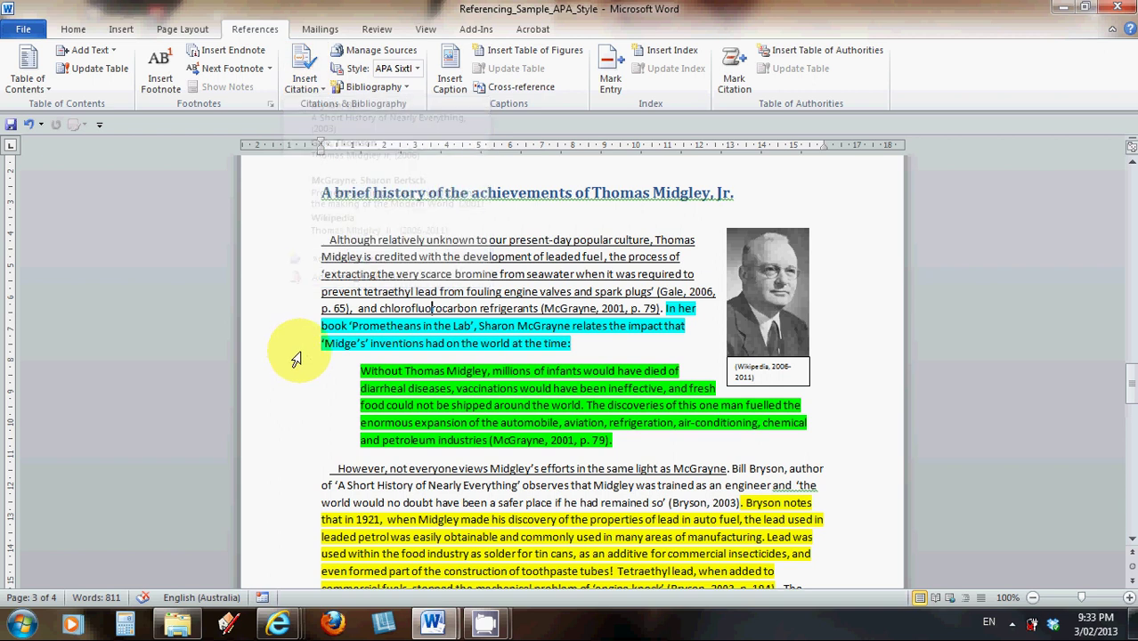
pyautogui.click(305, 78)
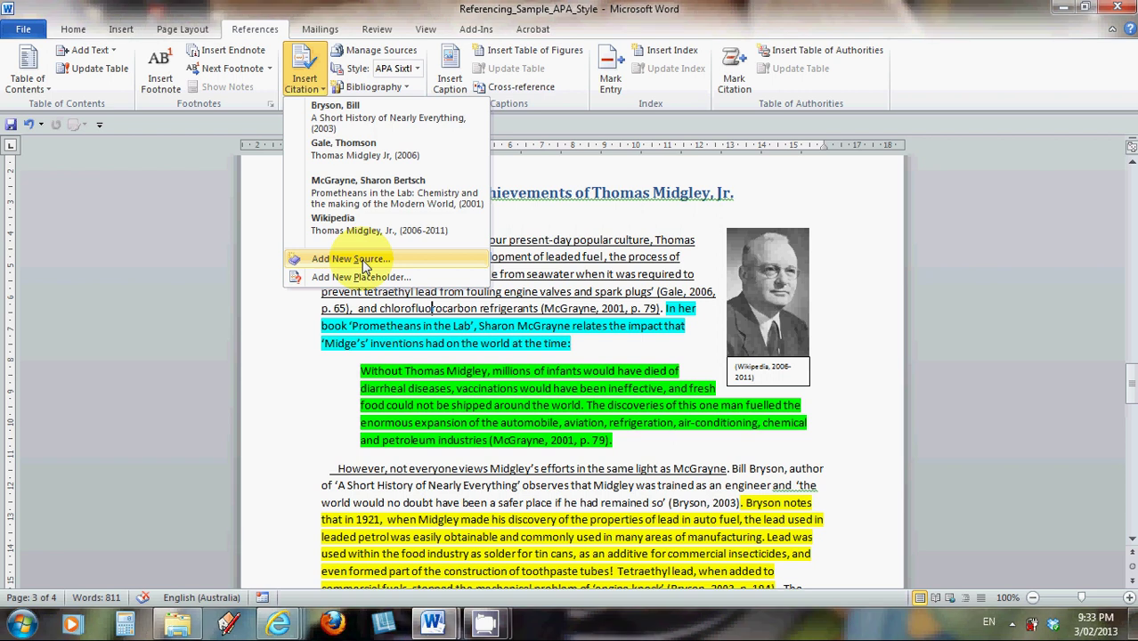
# Step: Open the Source Manager and start creating a new source, moving its form over the Source Manager
pyautogui.click(368, 56)
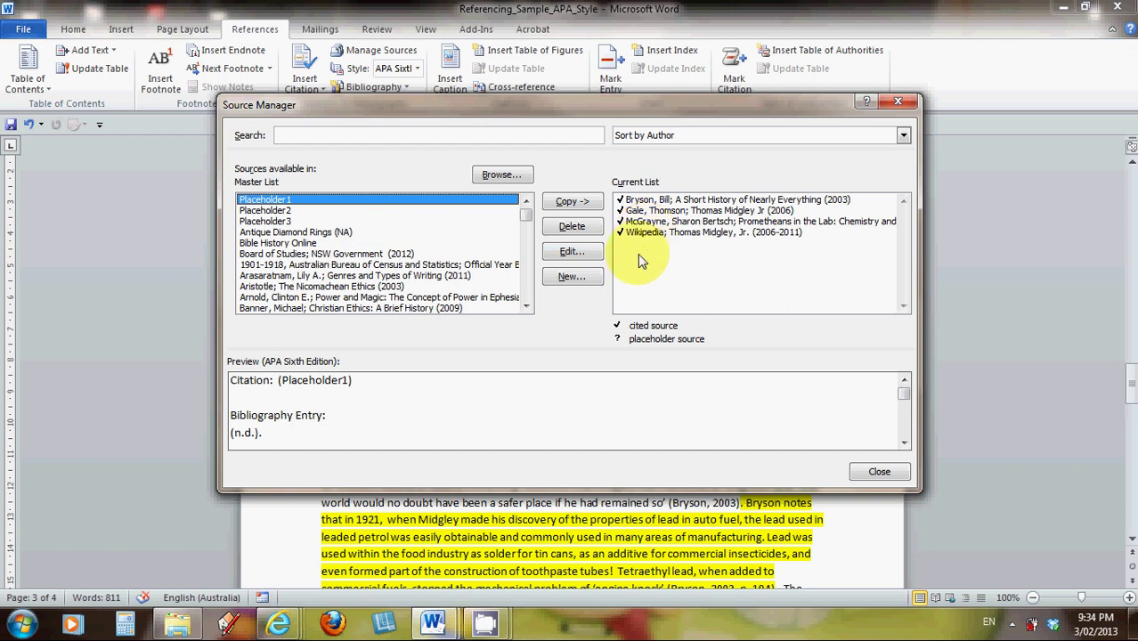
pyautogui.click(566, 279)
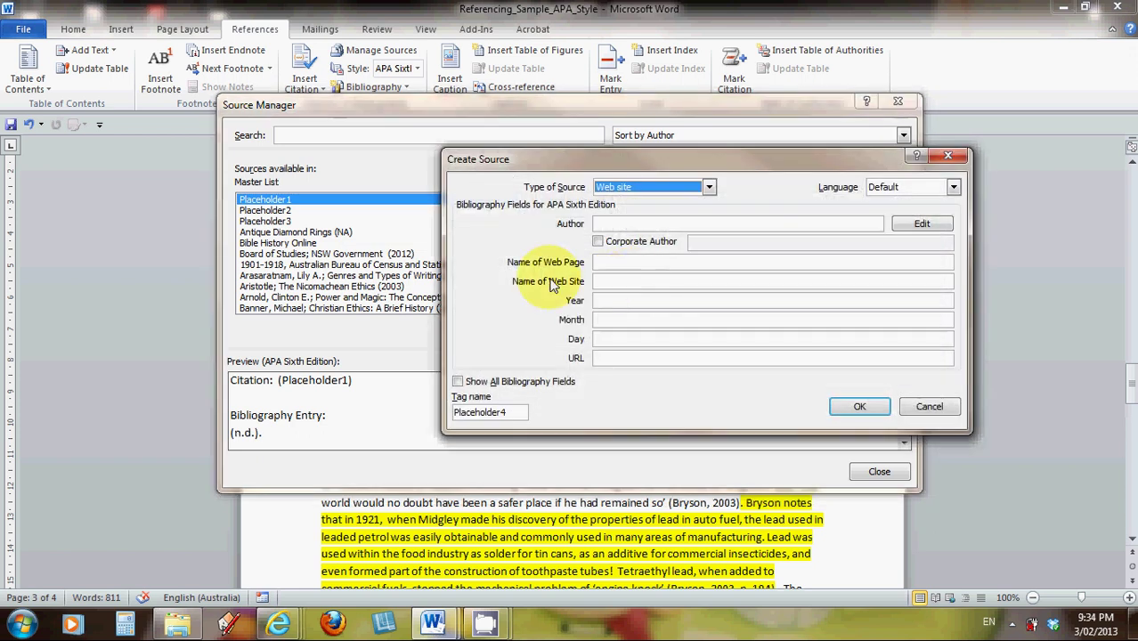
pyautogui.moveTo(732, 159); pyautogui.dragTo(594, 140)
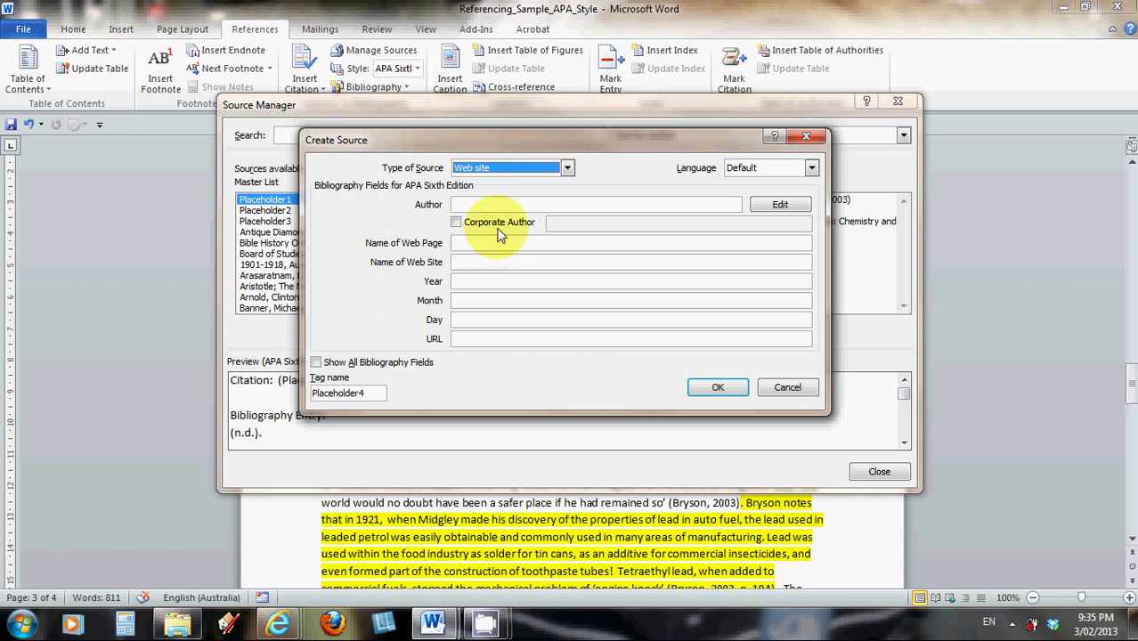
# Step: Review the available types of source for the new entry, keeping Web site as the type
pyautogui.click(567, 169)
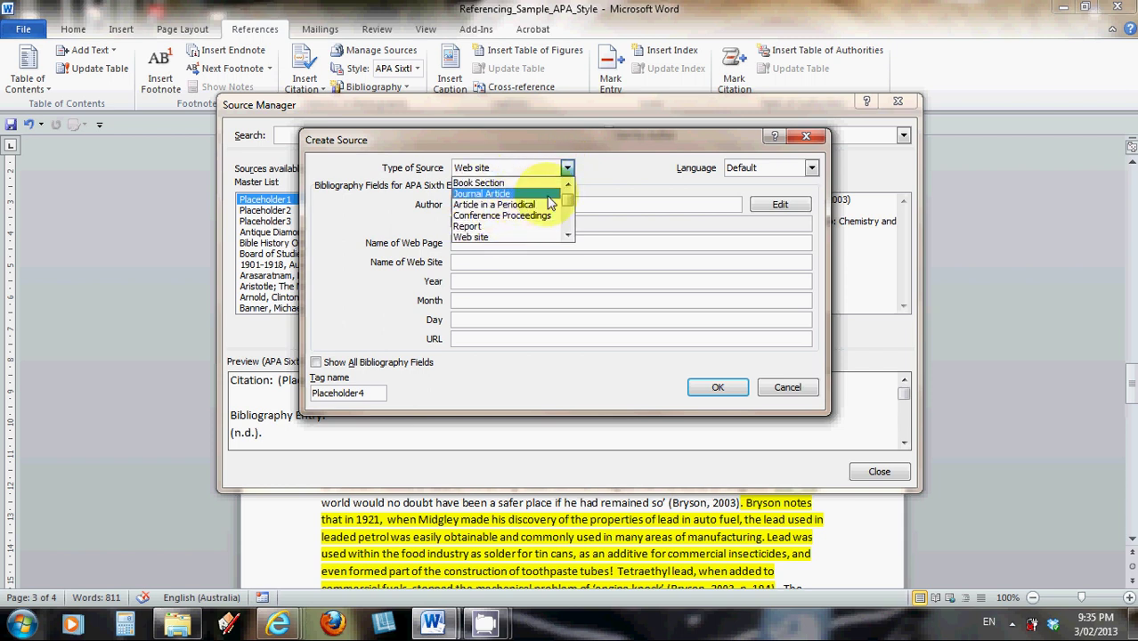
pyautogui.scroll(1, 568, 197)
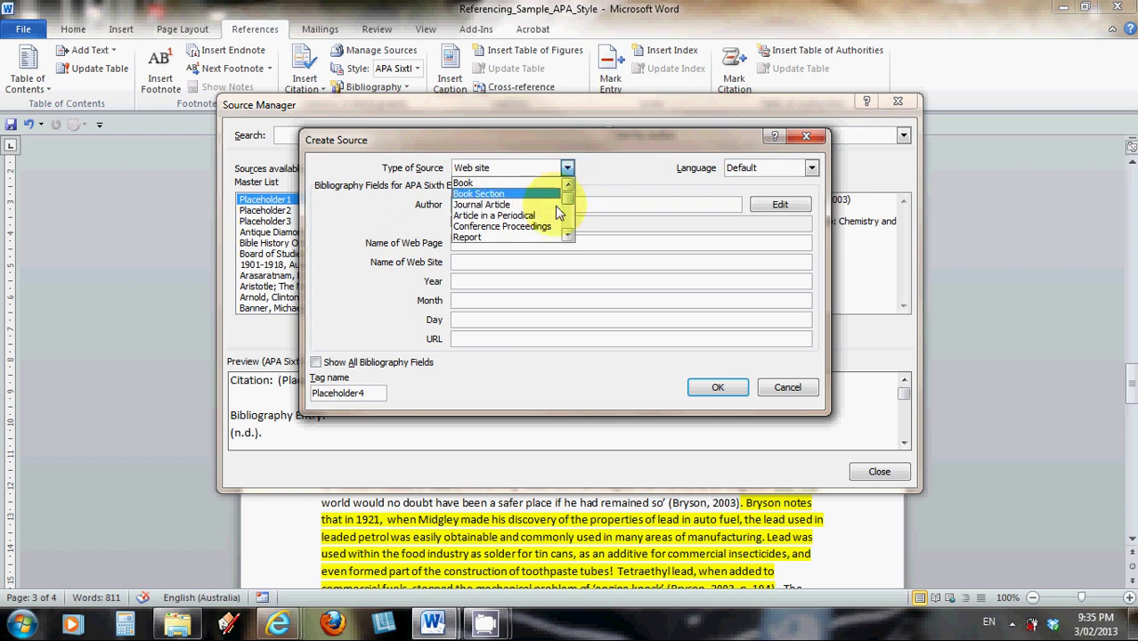
pyautogui.scroll(-9, 568, 235)
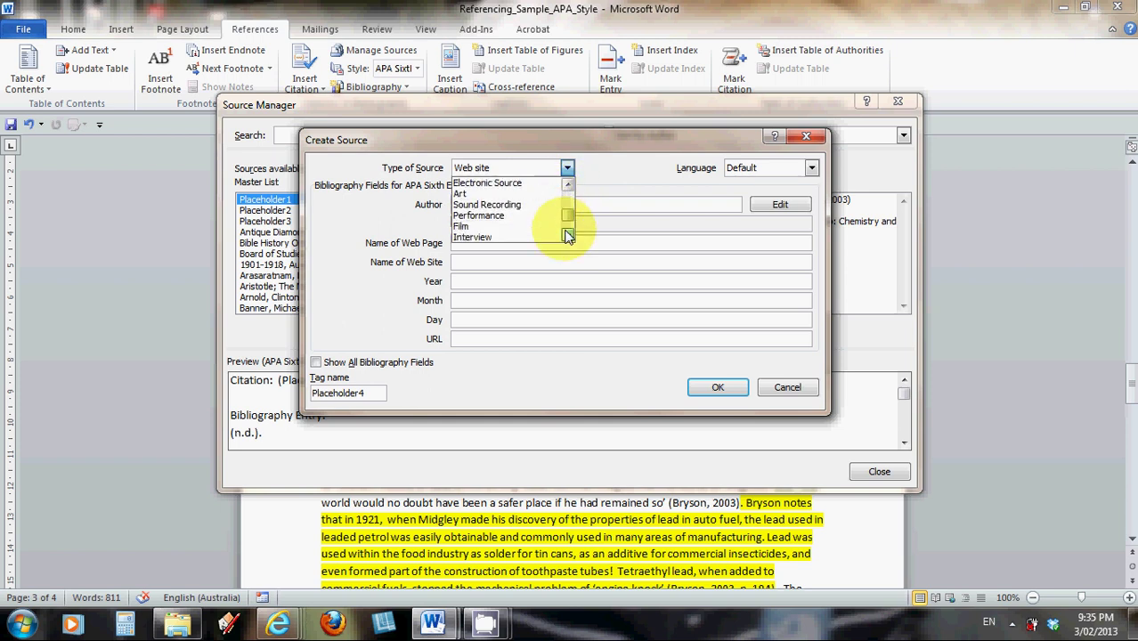
pyautogui.scroll(-2, 568, 235)
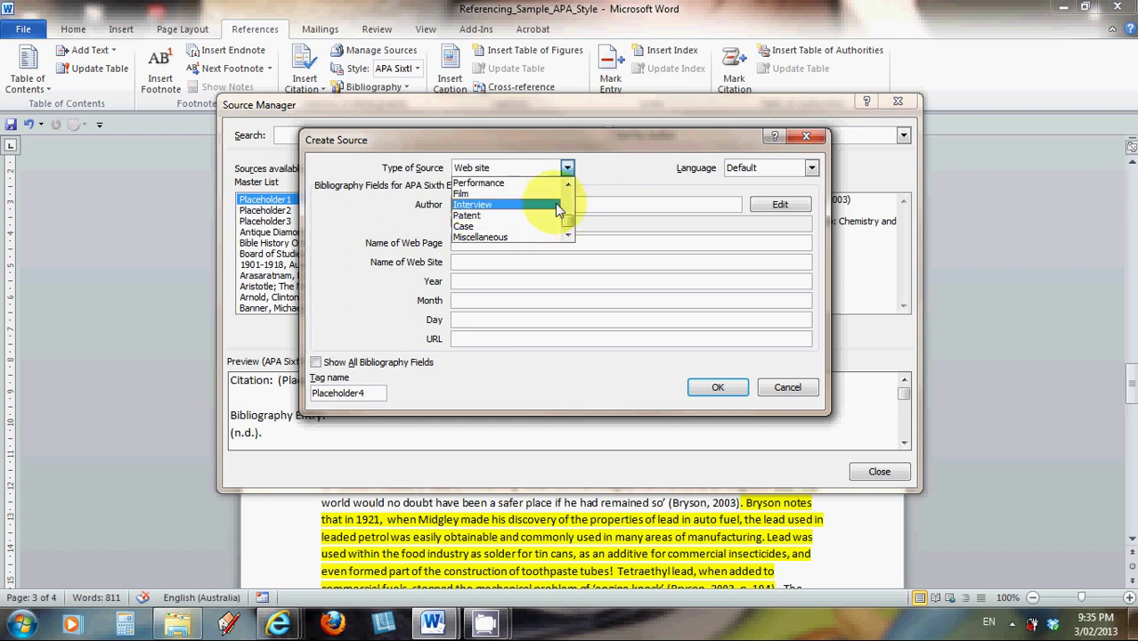
pyautogui.click(491, 171)
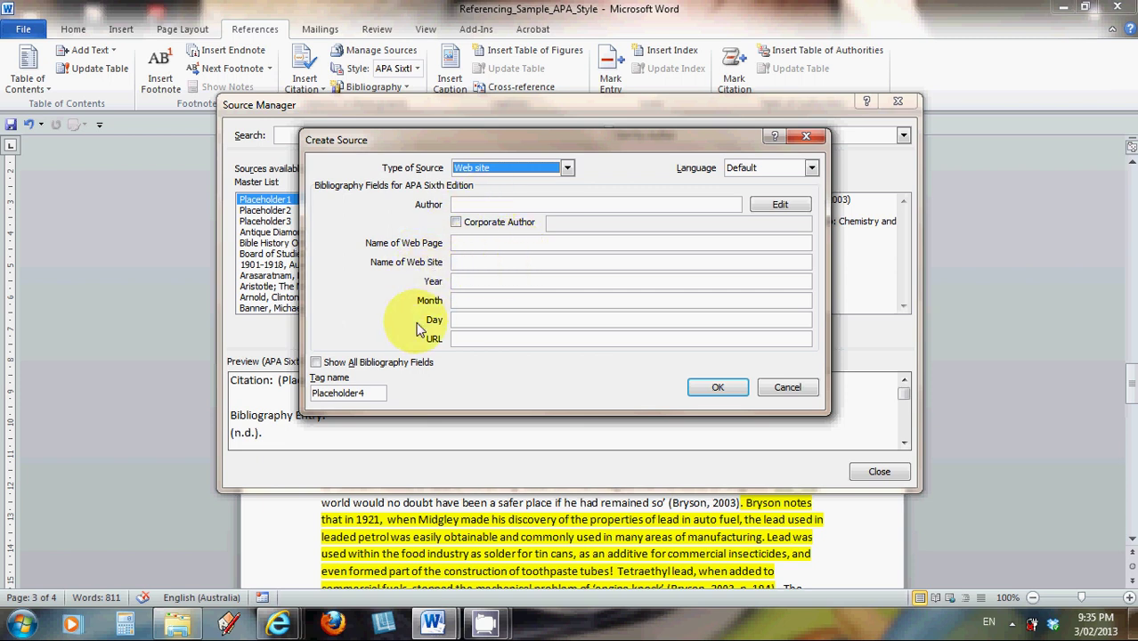
# Step: Show all bibliography fields for the new web site source and review the full set
pyautogui.click(316, 363)
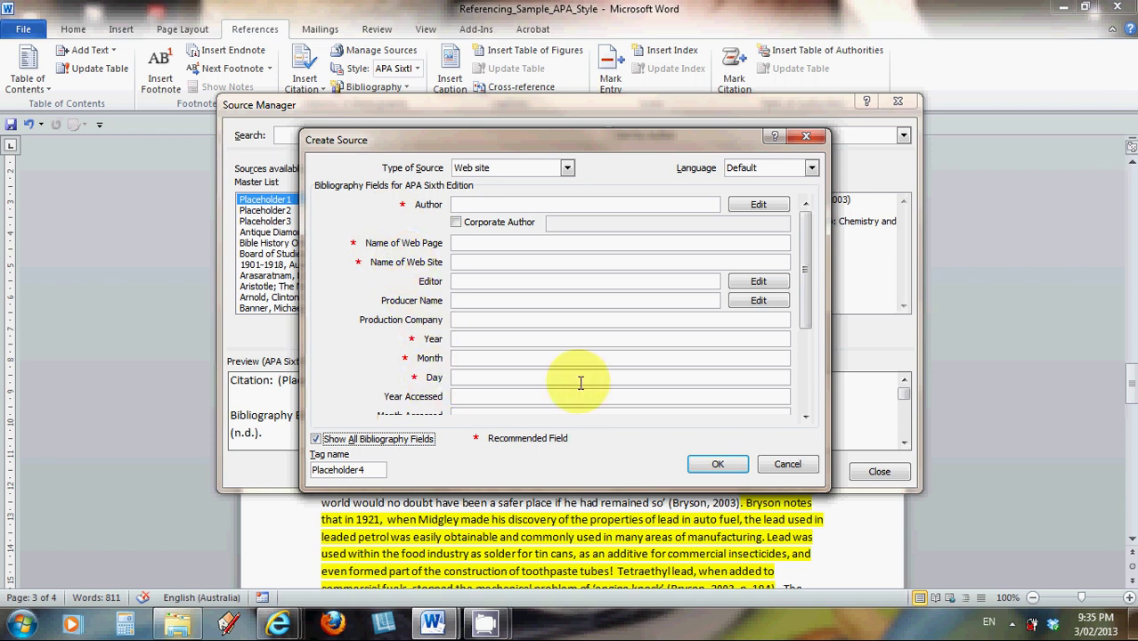
pyautogui.moveTo(805, 304); pyautogui.dragTo(823, 408)
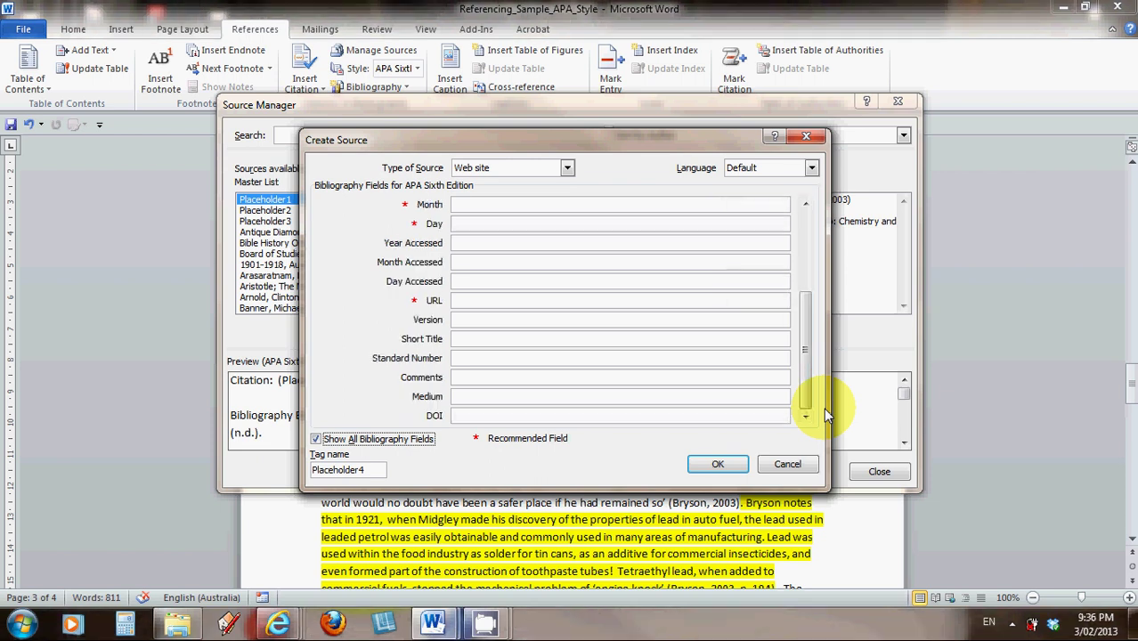
pyautogui.moveTo(808, 401); pyautogui.dragTo(783, 287)
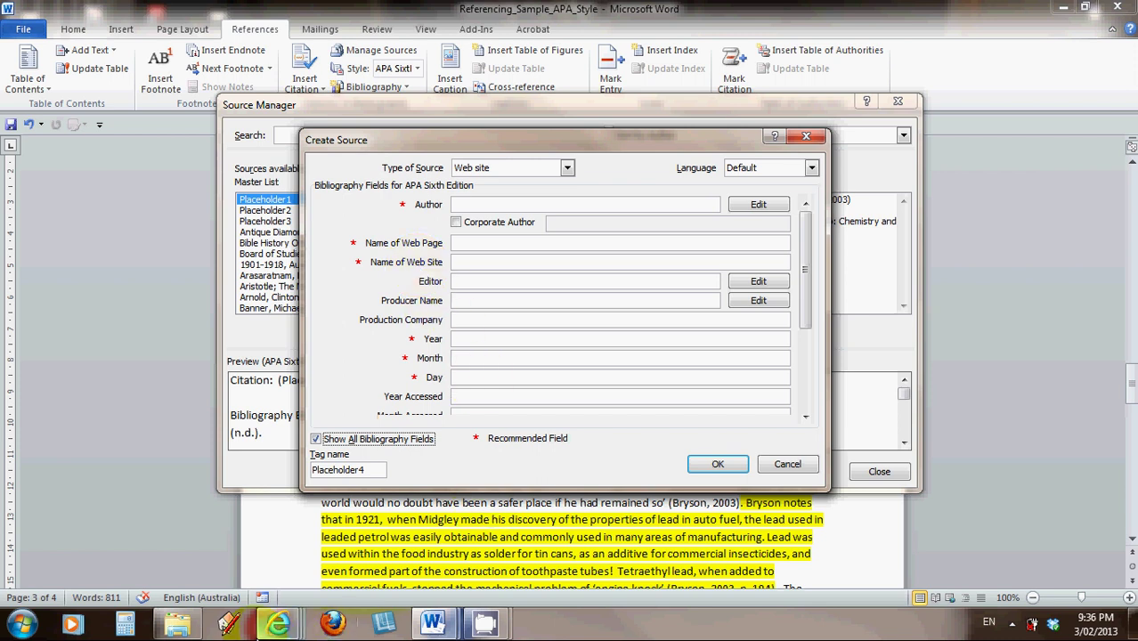
# Step: Switch to Internet Explorer and examine the Thomas Midgley, Jr. biography page for its title and web site name
pyautogui.moveTo(279, 627)
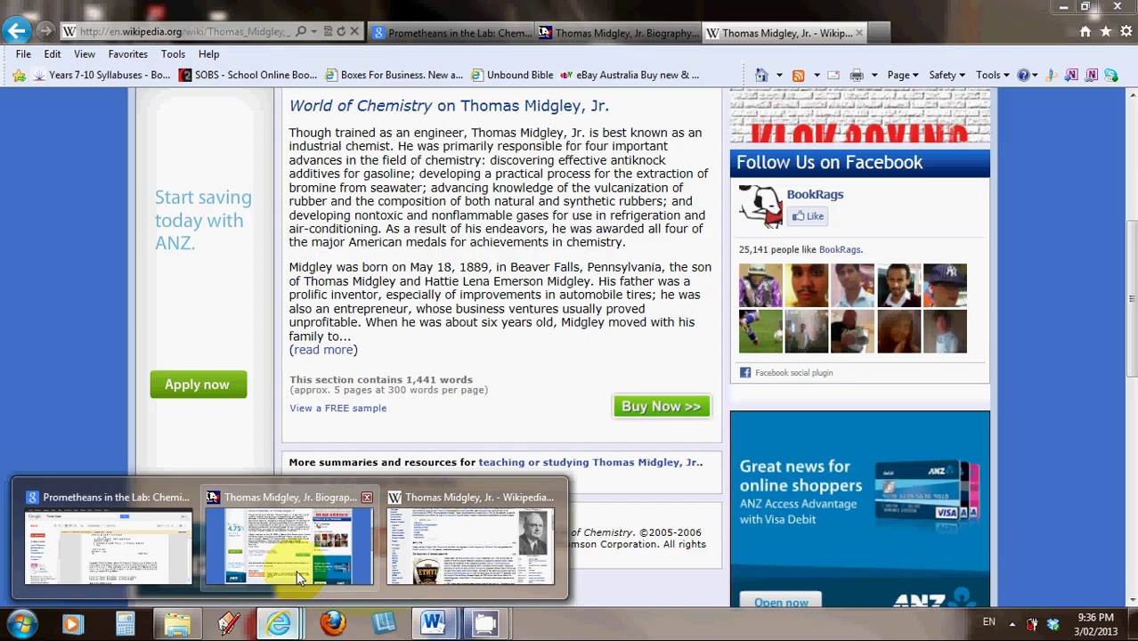
pyautogui.click(296, 571)
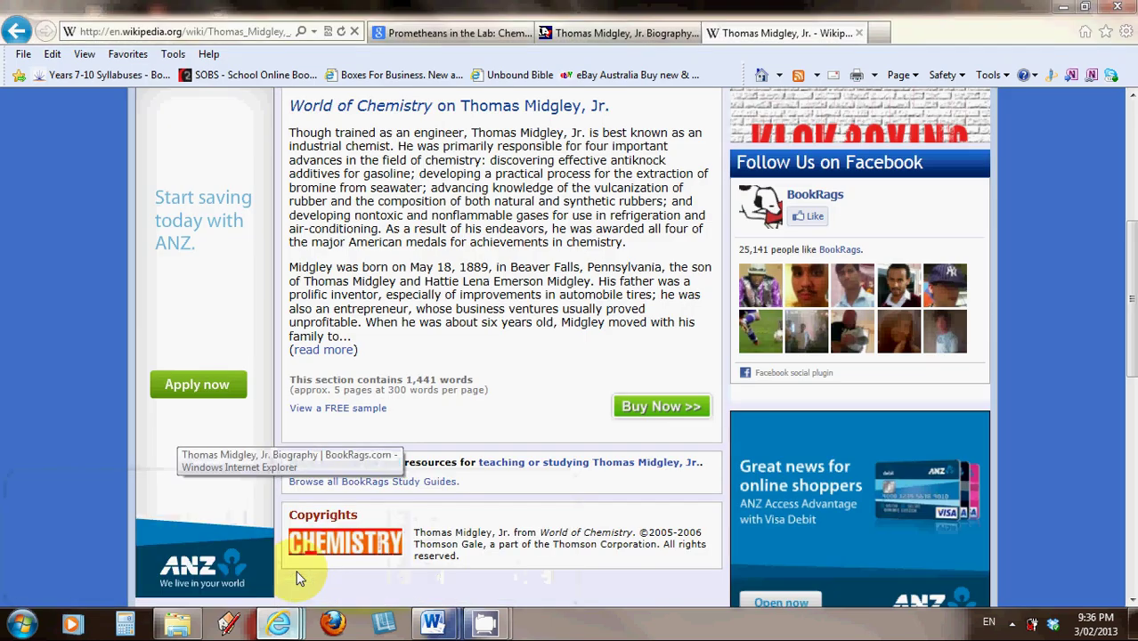
pyautogui.scroll(3, 427, 481)
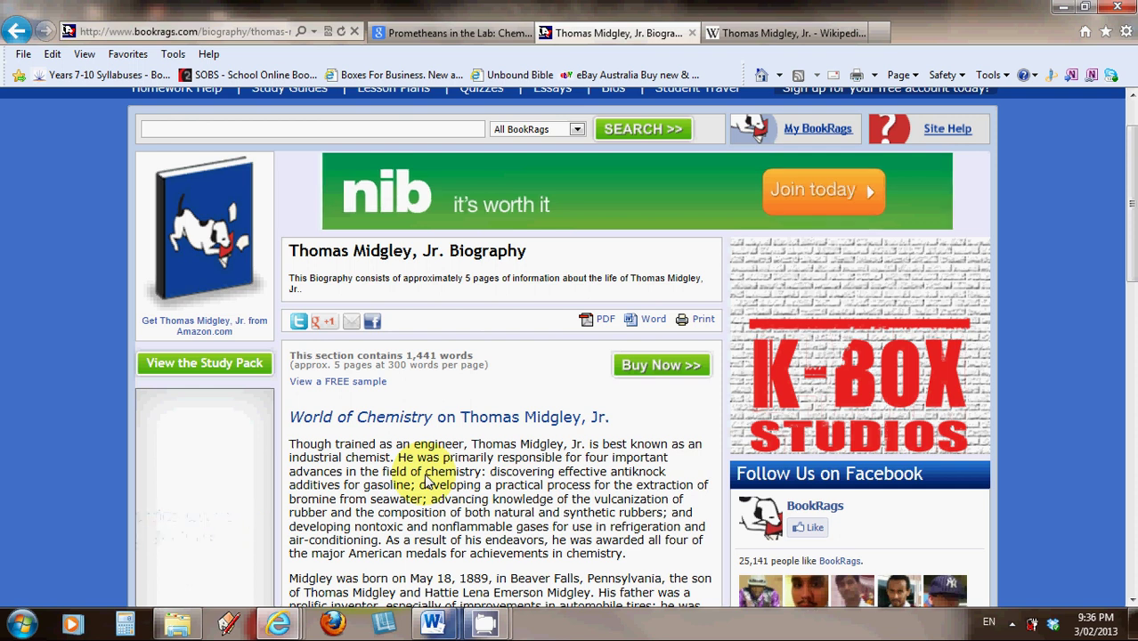
pyautogui.scroll(1, 461, 470)
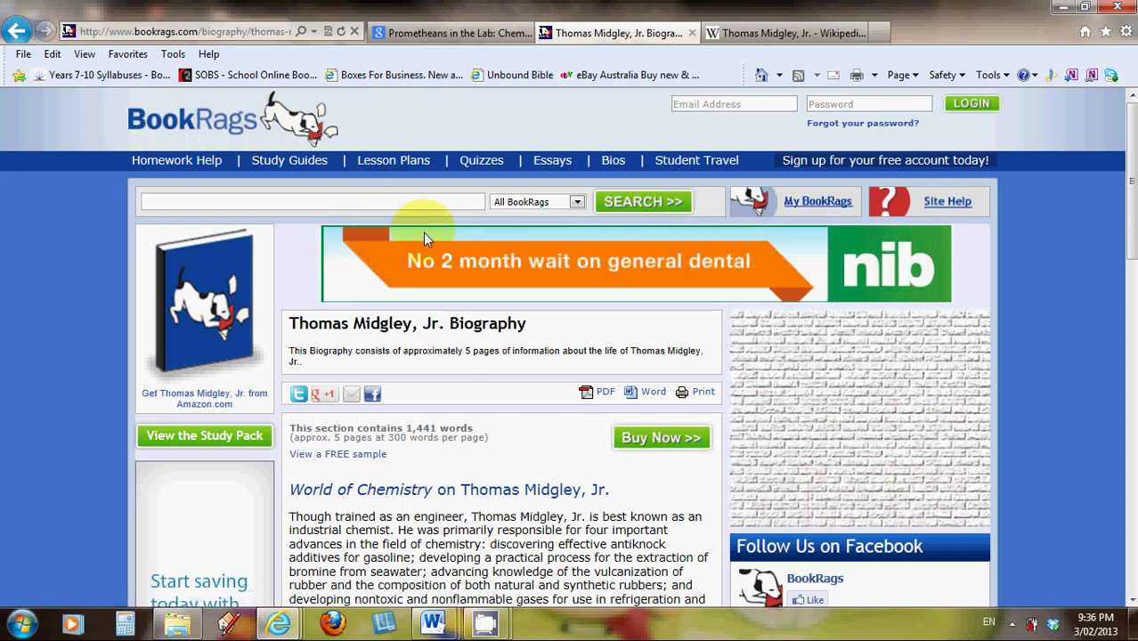
pyautogui.scroll(-1, 426, 232)
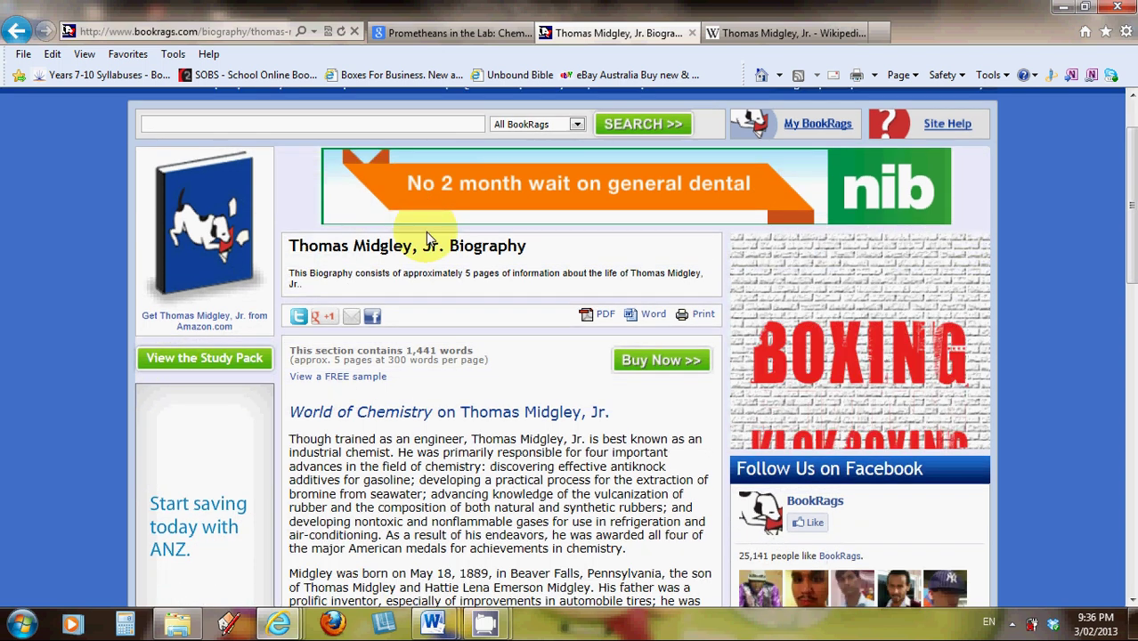
pyautogui.scroll(1, 425, 232)
pyautogui.scroll(-1, 426, 231)
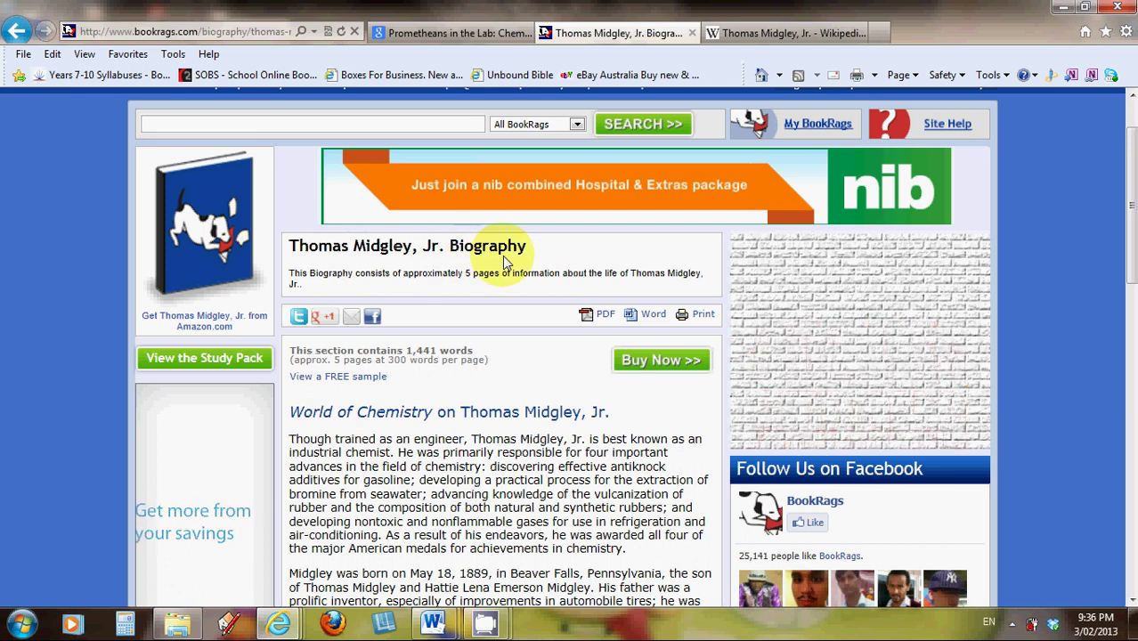
pyautogui.scroll(-1, 502, 255)
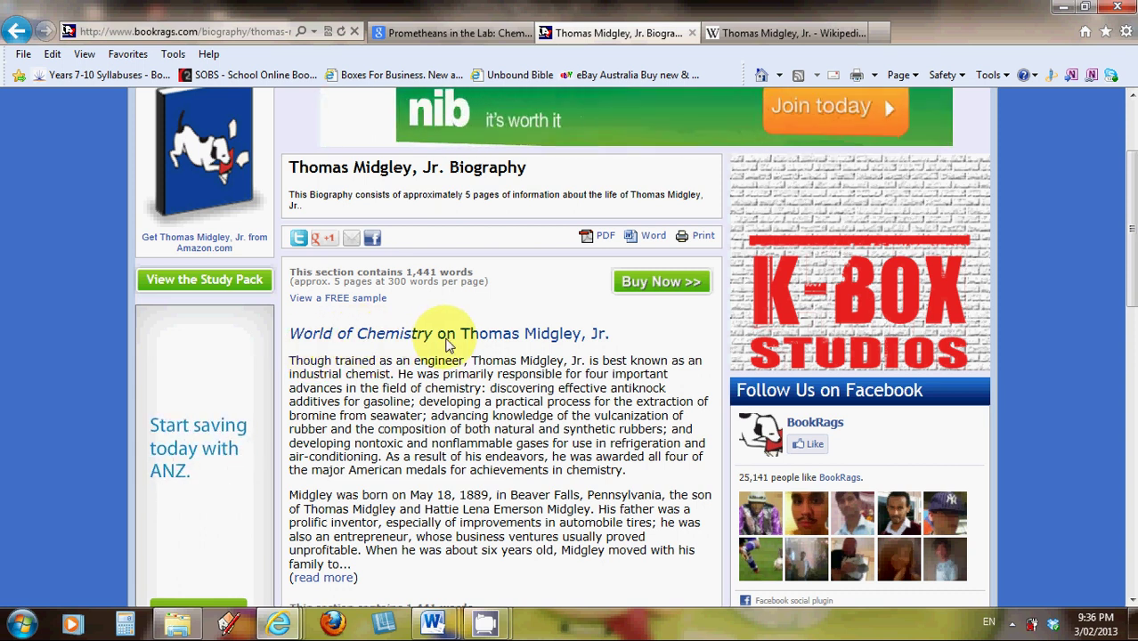
pyautogui.scroll(-1, 449, 345)
pyautogui.scroll(-1, 449, 345)
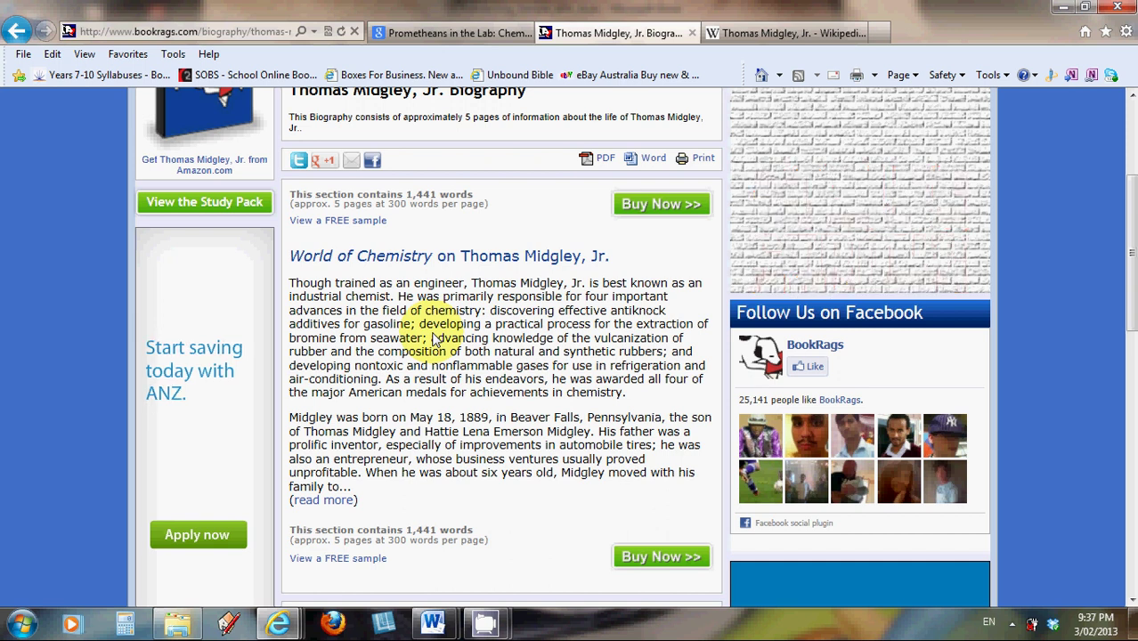
pyautogui.scroll(3, 433, 338)
pyautogui.scroll(1, 434, 339)
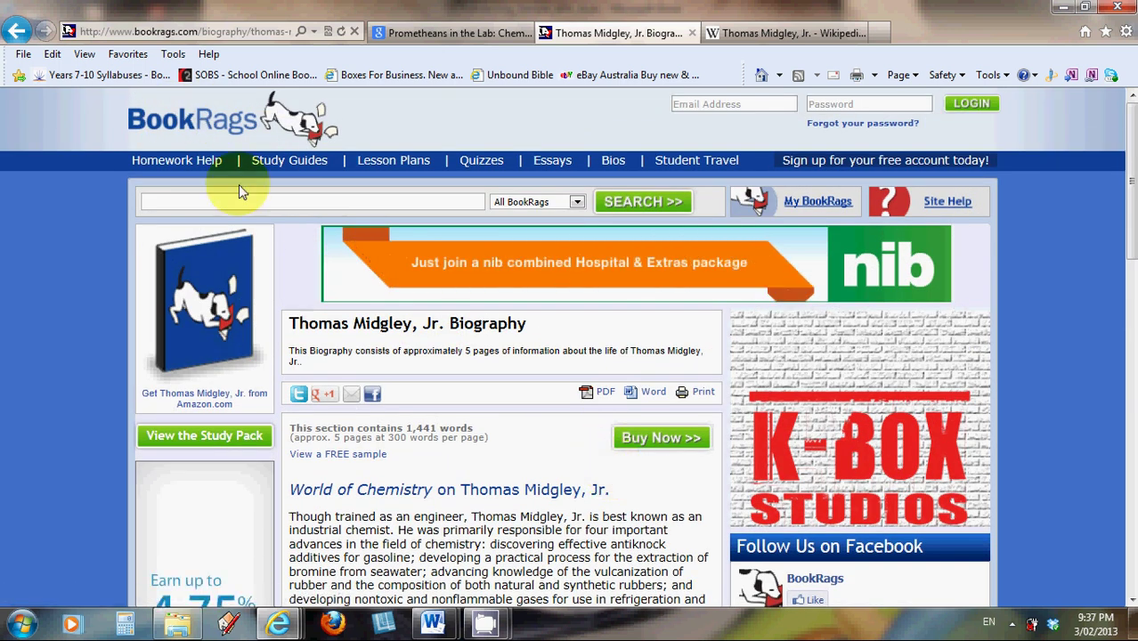
# Step: Examine the copyright notice beneath the biography for the author and publication year
pyautogui.scroll(-2, 444, 356)
pyautogui.scroll(-1, 445, 356)
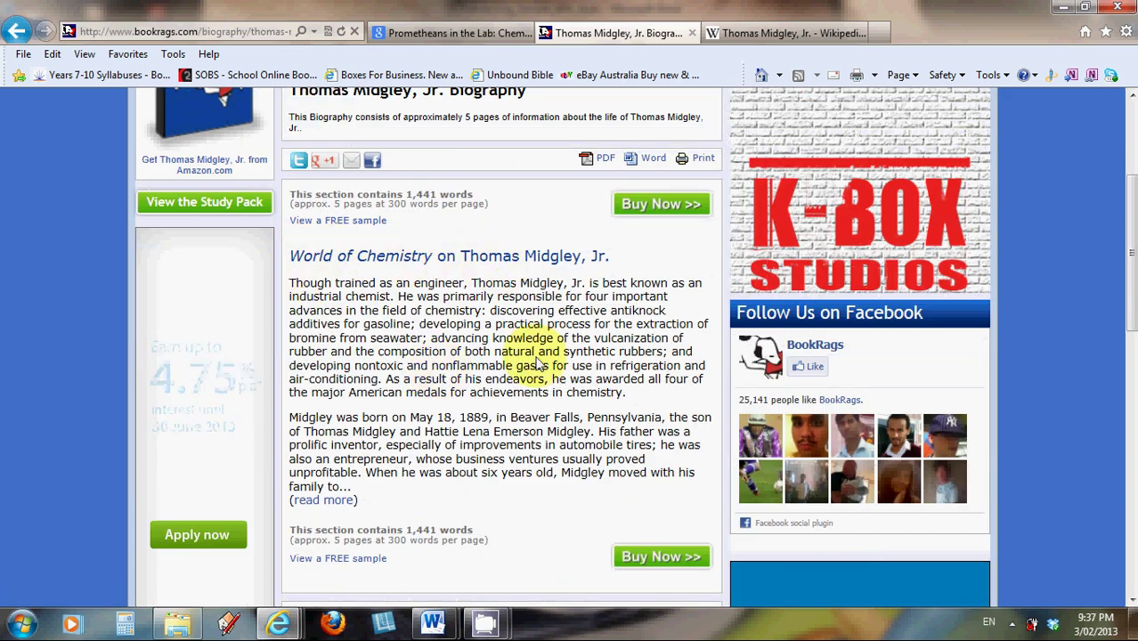
pyautogui.scroll(-2, 545, 405)
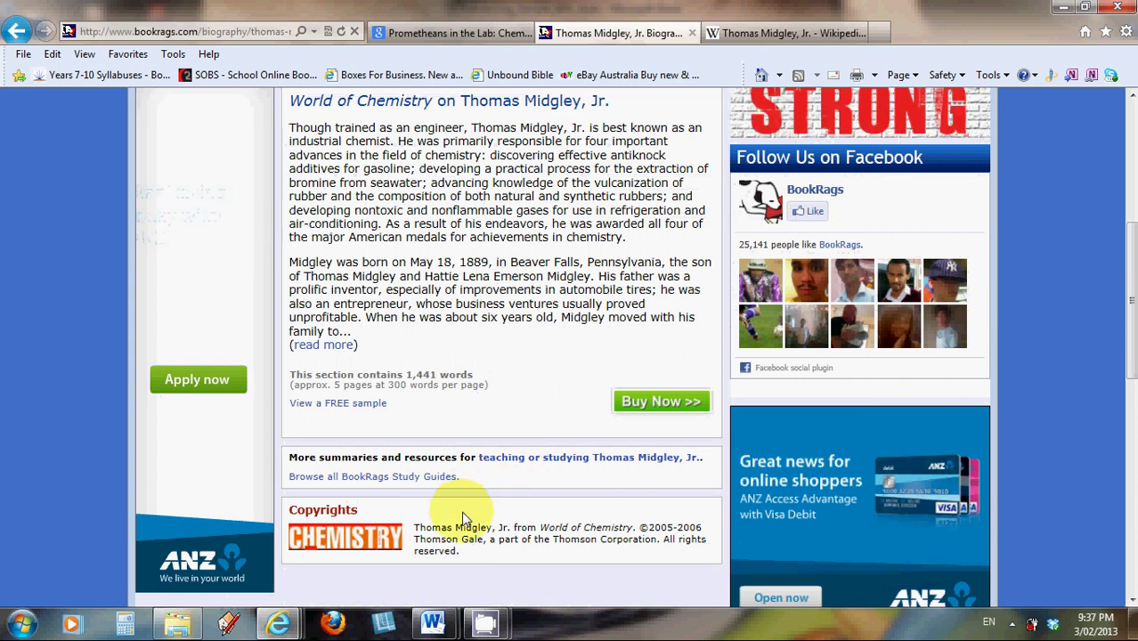
pyautogui.scroll(-1, 461, 519)
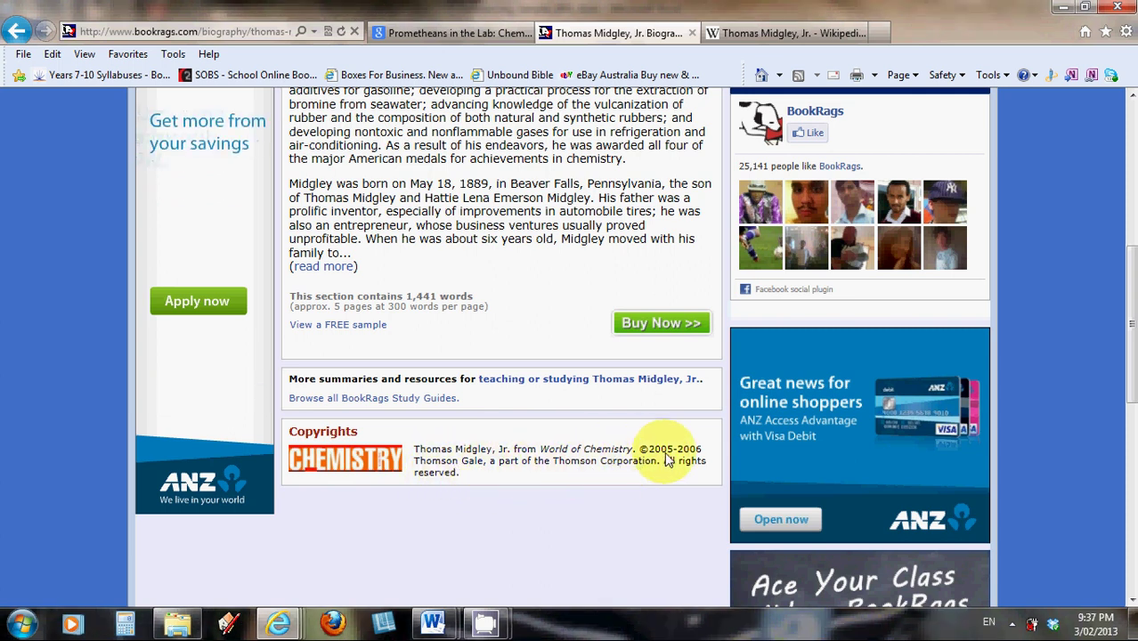
pyautogui.scroll(3, 470, 449)
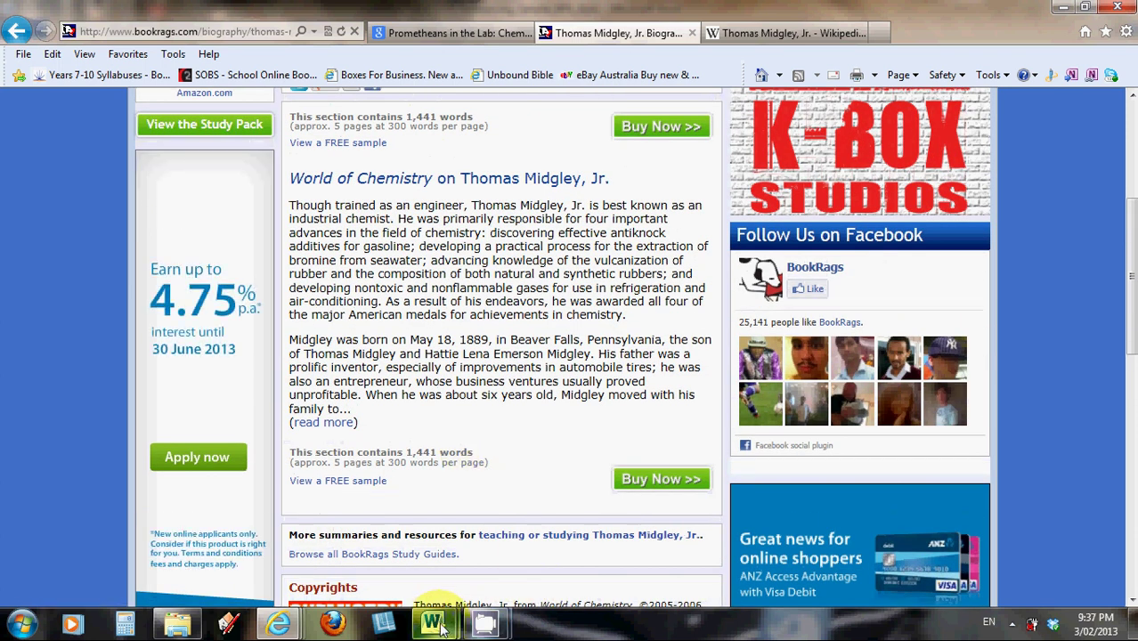
# Step: Switch back to the Word referencing sample and enter author Thomas Gale, web page Thomas Midgley Jr. and web site BookRags
pyautogui.moveTo(439, 627)
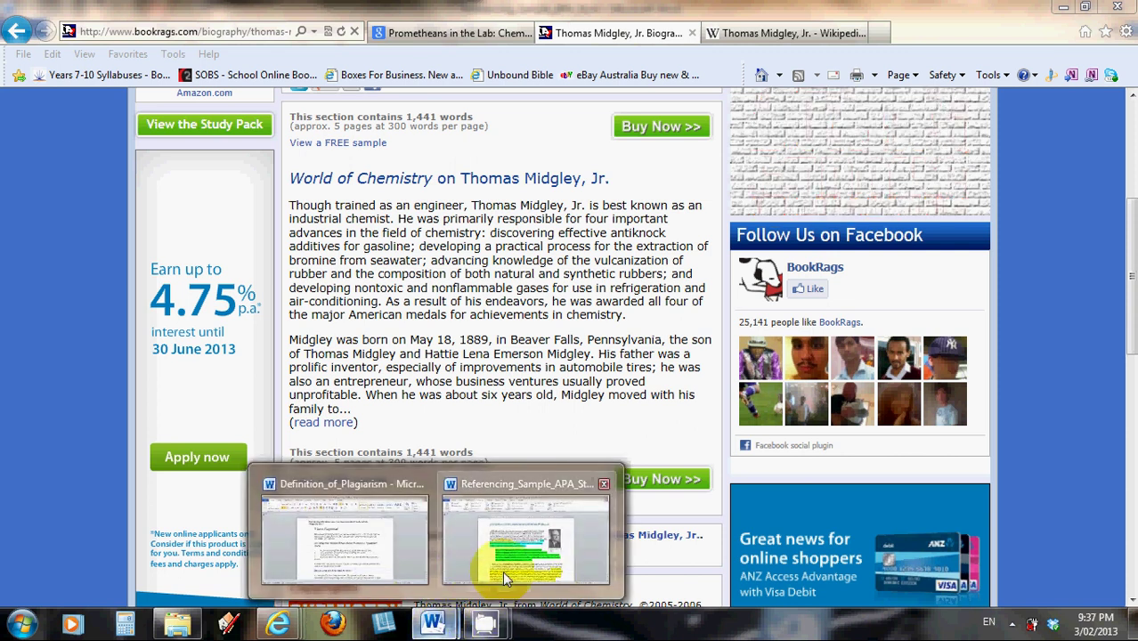
pyautogui.click(501, 573)
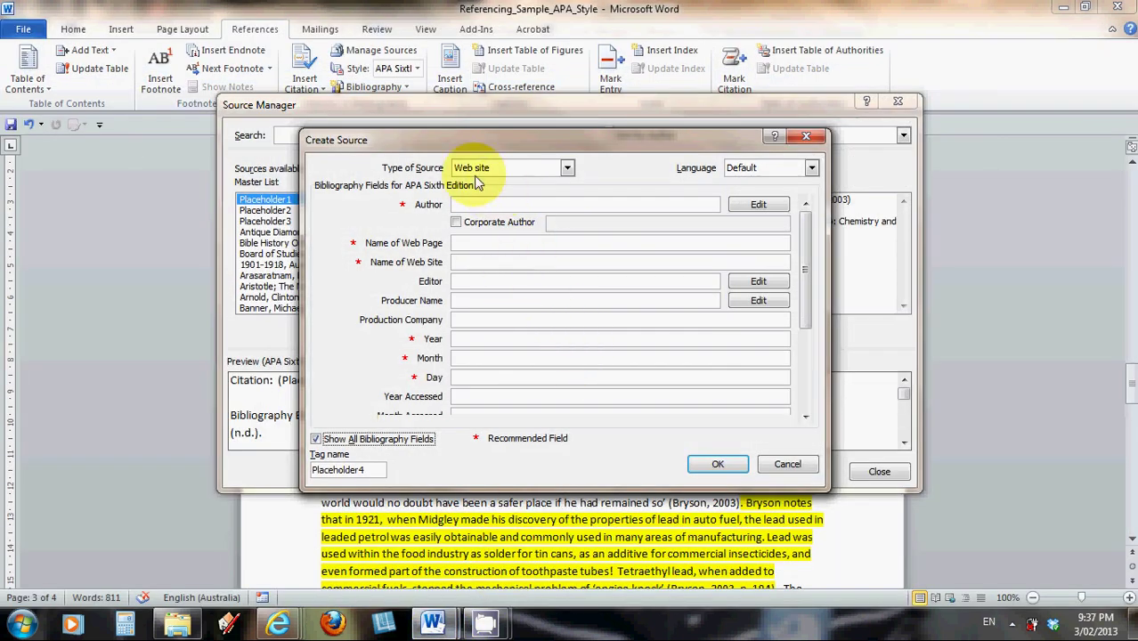
pyautogui.click(464, 204)
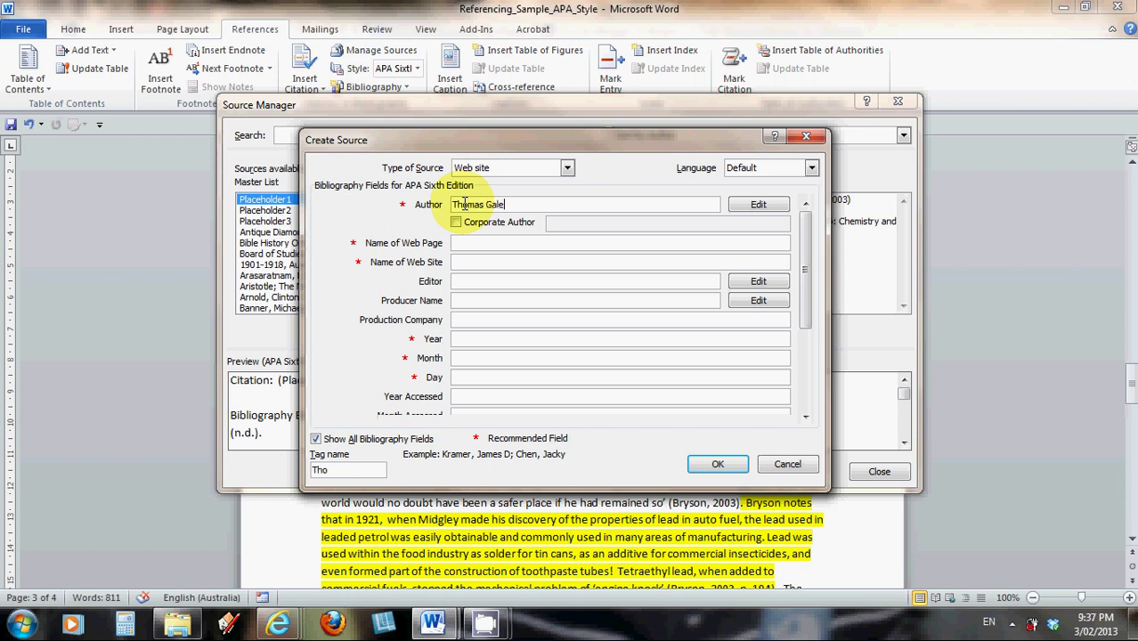
pyautogui.press('Tab')
pyautogui.press('Tab')
pyautogui.press('Tab')
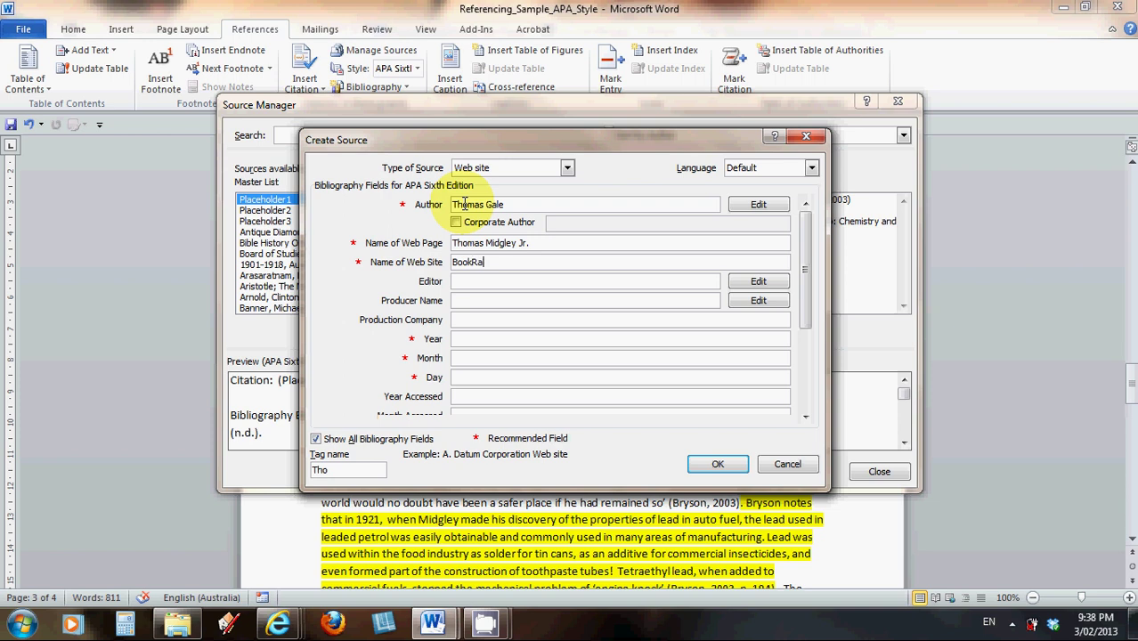
# Step: Set the source's year to 2005-2006 and both its month and day to NA
pyautogui.press('Tab')
pyautogui.press('Tab')
pyautogui.press('Tab')
pyautogui.press('Tab')
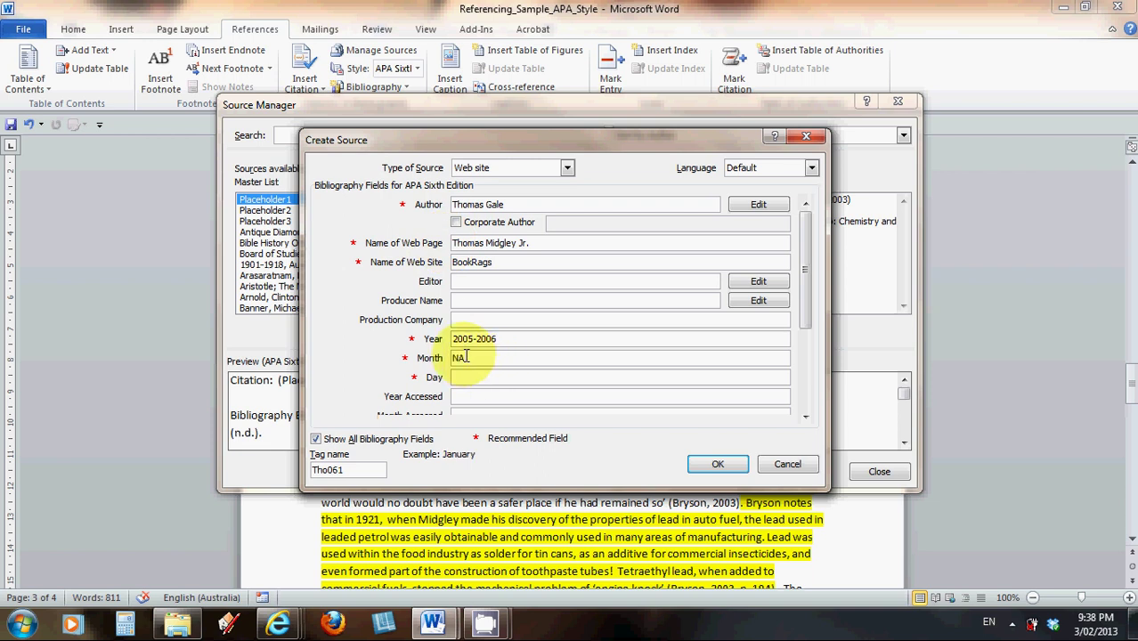
pyautogui.click(465, 377)
pyautogui.write('NA')
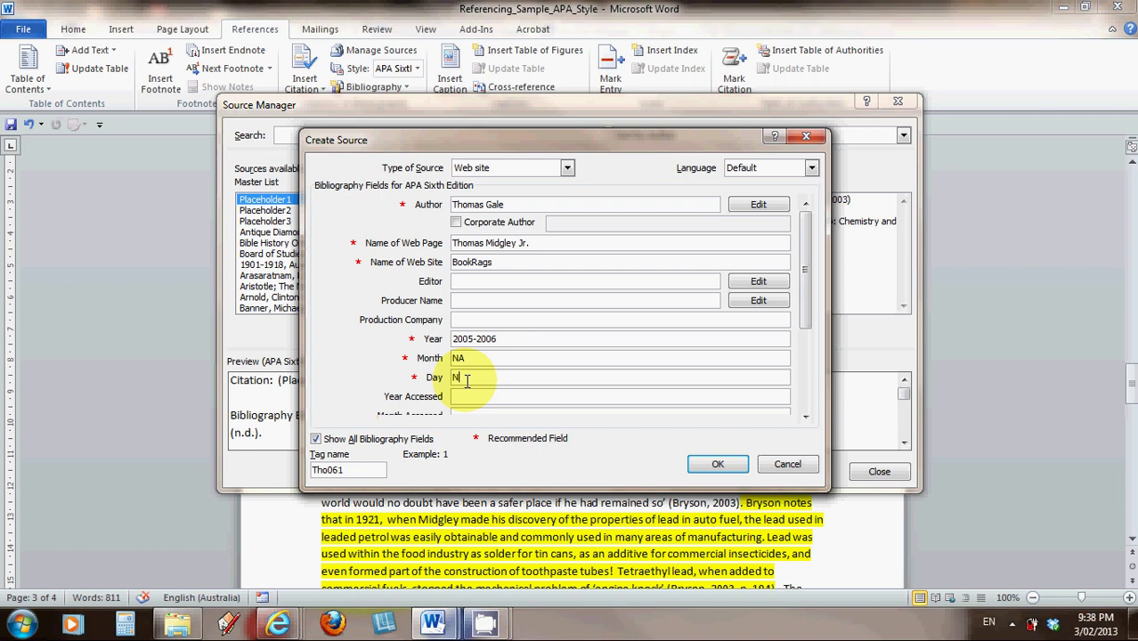
# Step: Ready the source's URL field, switch to Internet Explorer and copy the web address of the BookRags Thomas Midgley, Jr. biography page
pyautogui.click(805, 415)
pyautogui.click(804, 416)
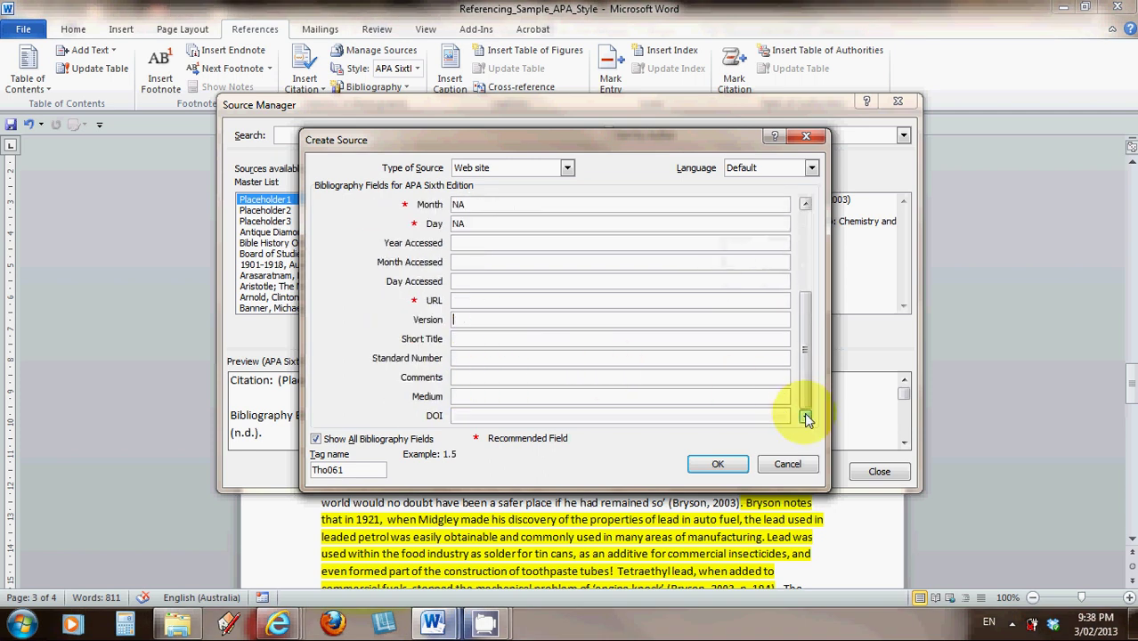
pyautogui.click(465, 300)
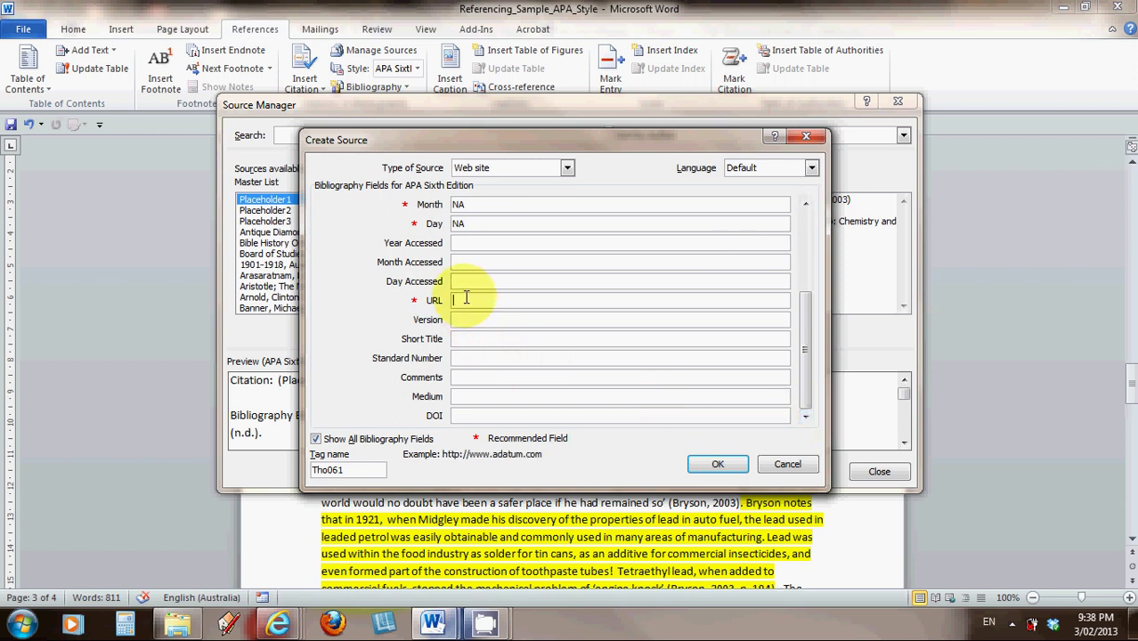
pyautogui.moveTo(279, 623)
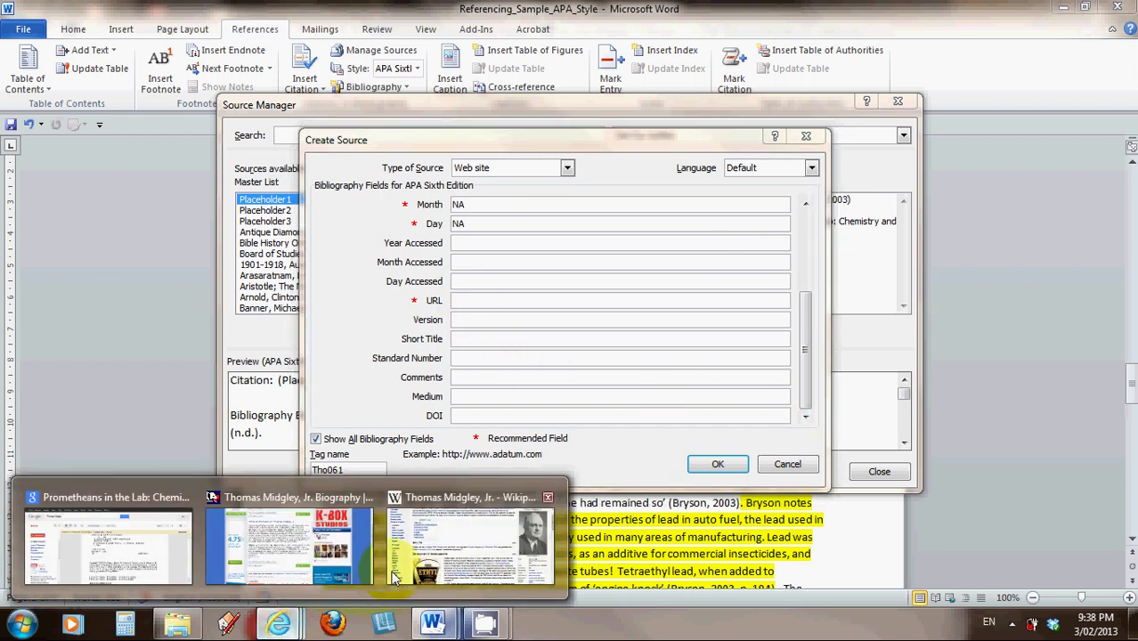
pyautogui.click(336, 558)
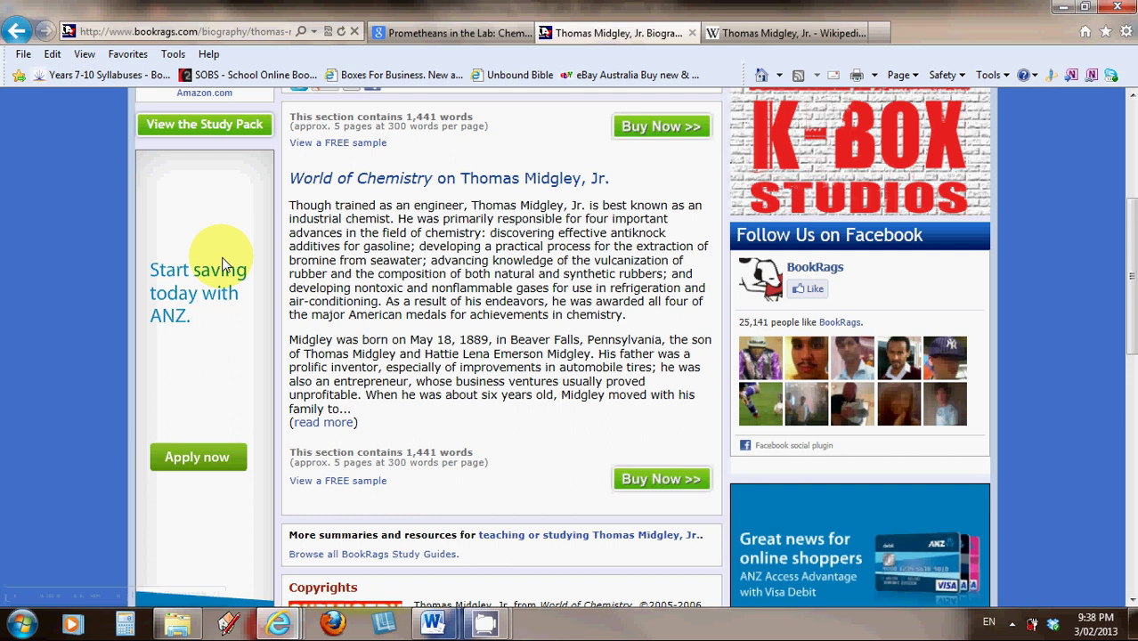
pyautogui.click(143, 32)
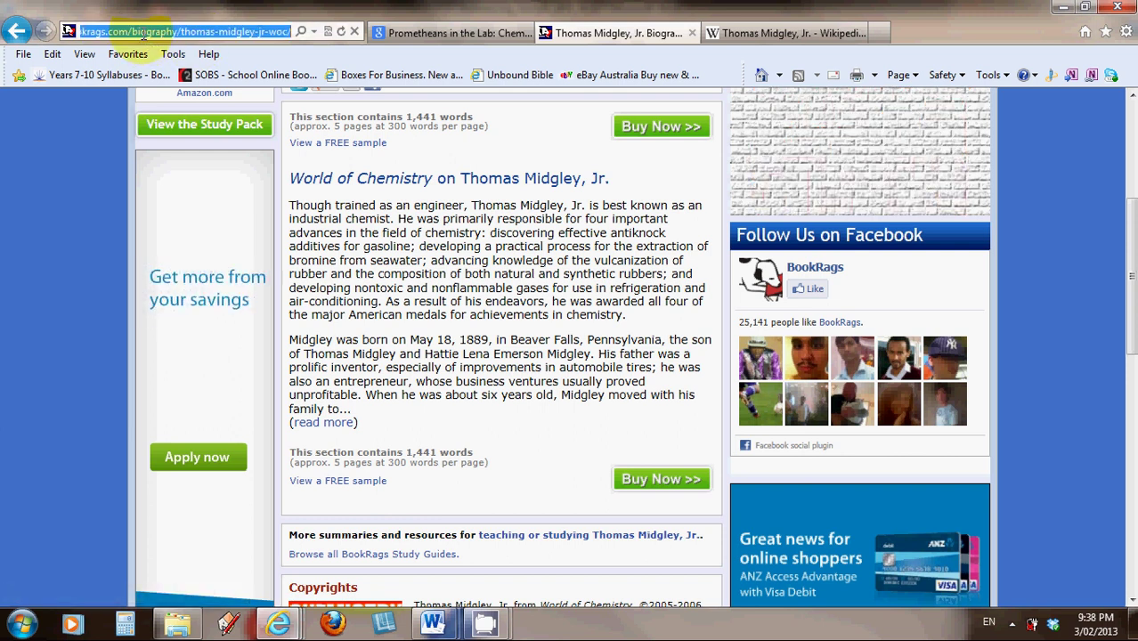
pyautogui.rightClick(144, 33)
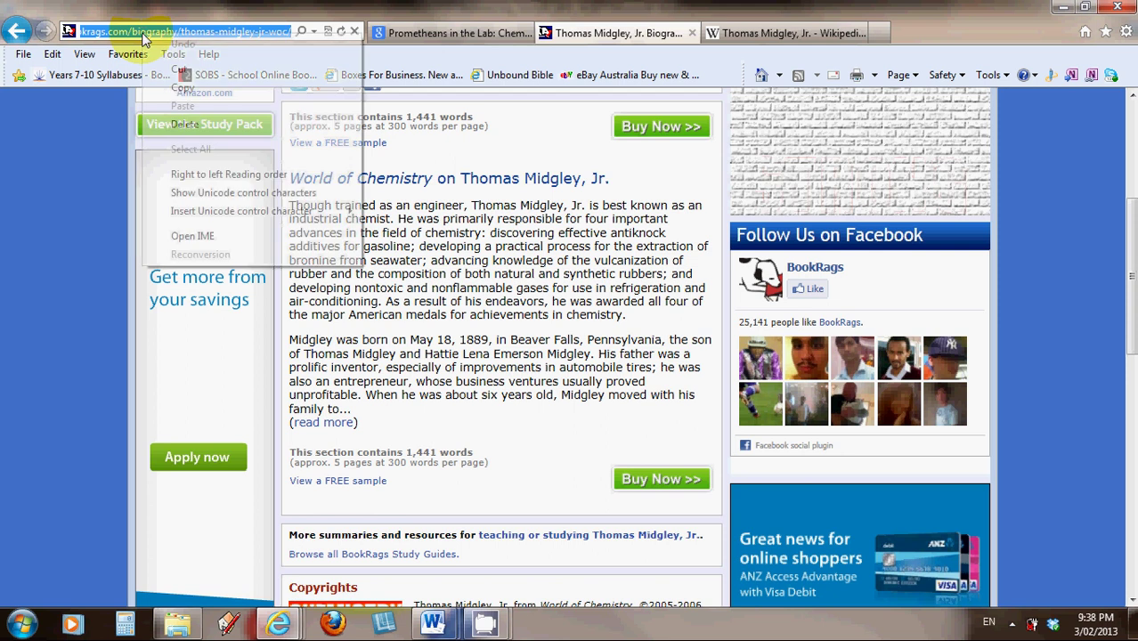
pyautogui.click(183, 88)
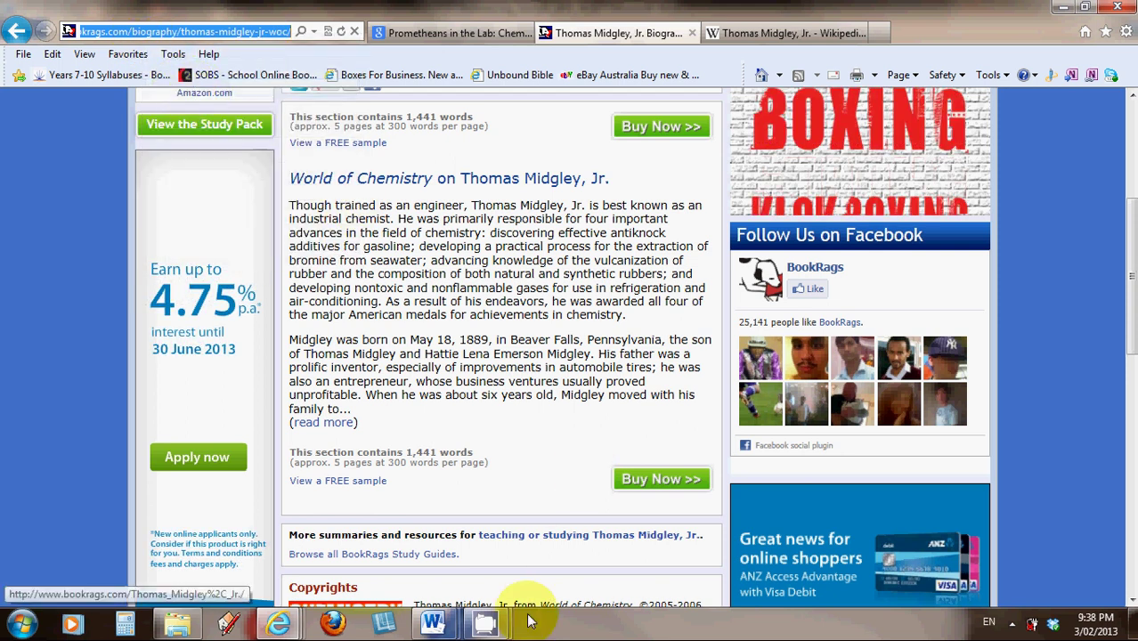
# Step: Switch back to the Word referencing sample and paste the copied BookRags address as the source's URL
pyautogui.moveTo(448, 629)
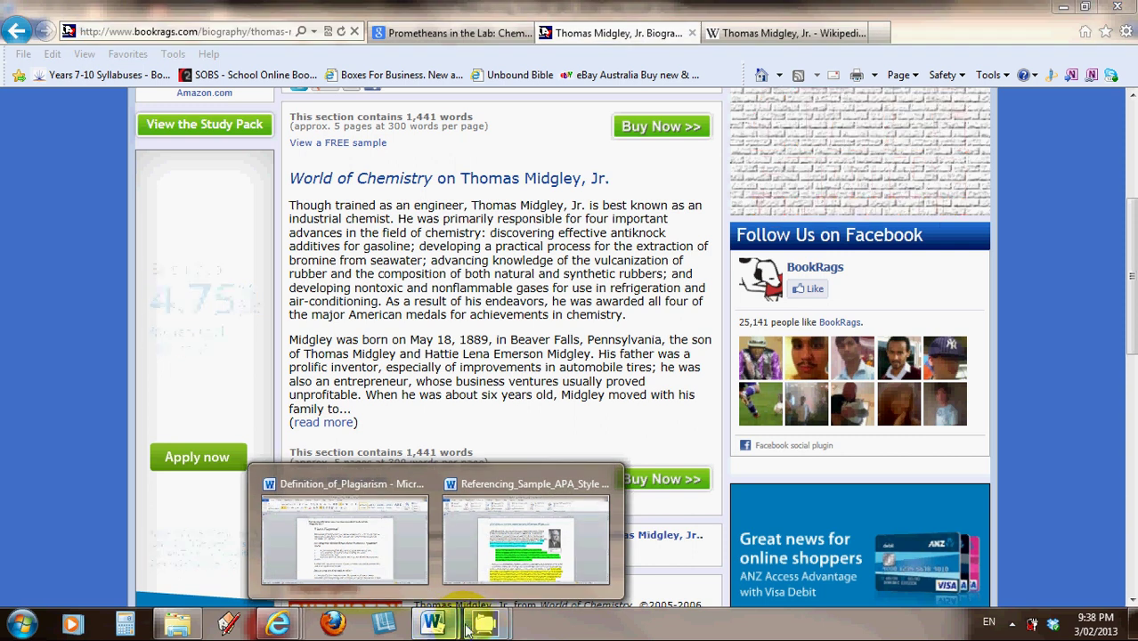
pyautogui.click(477, 565)
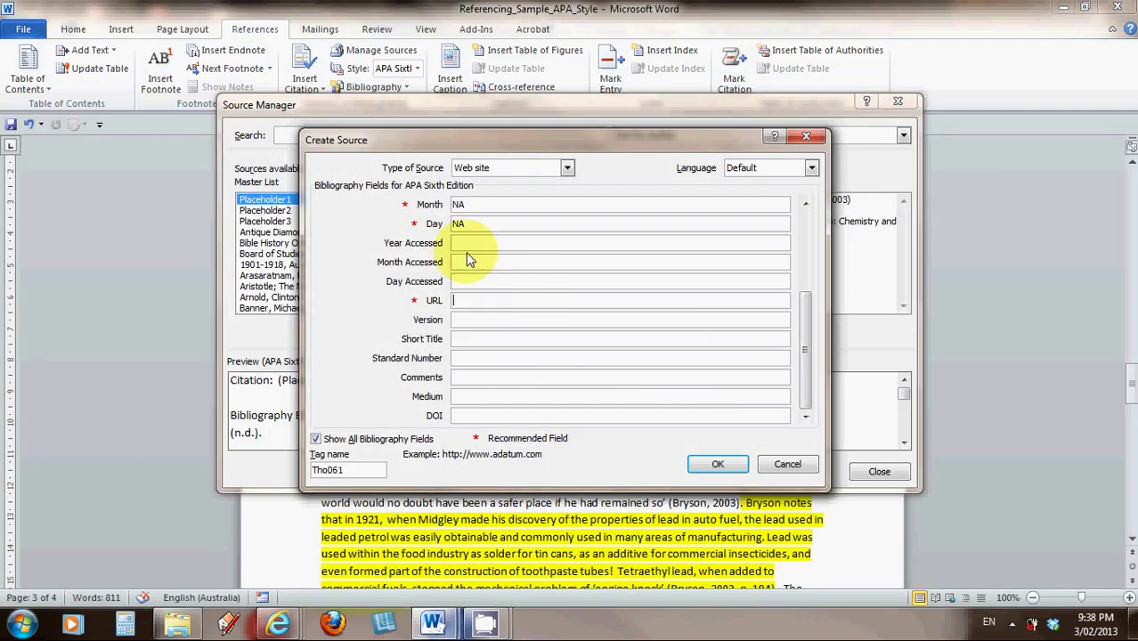
pyautogui.rightClick(461, 300)
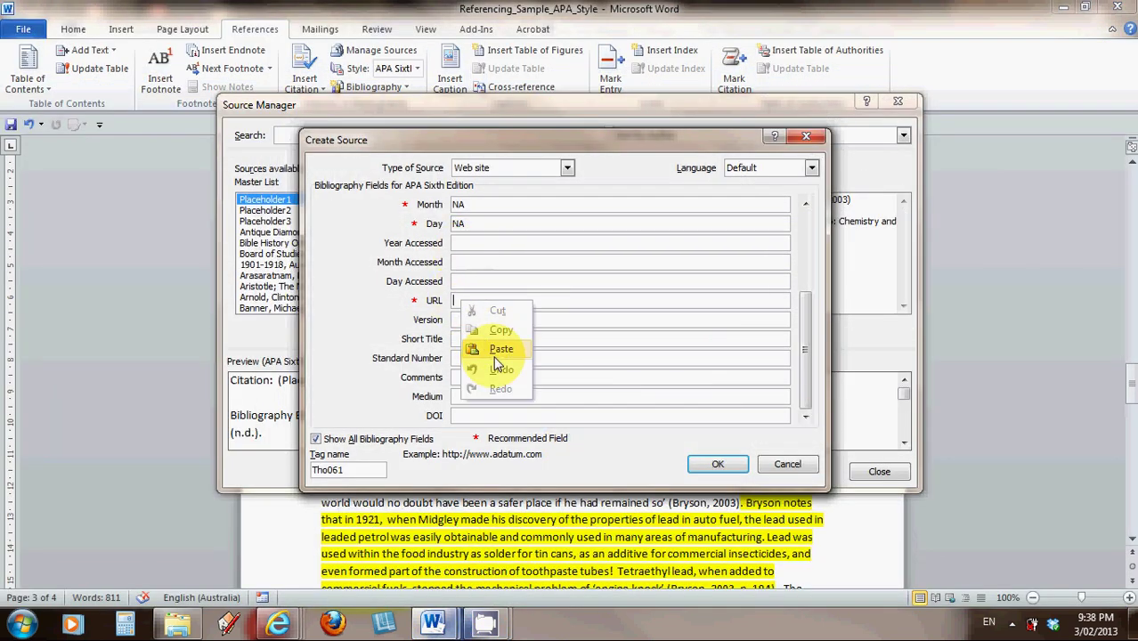
pyautogui.click(497, 353)
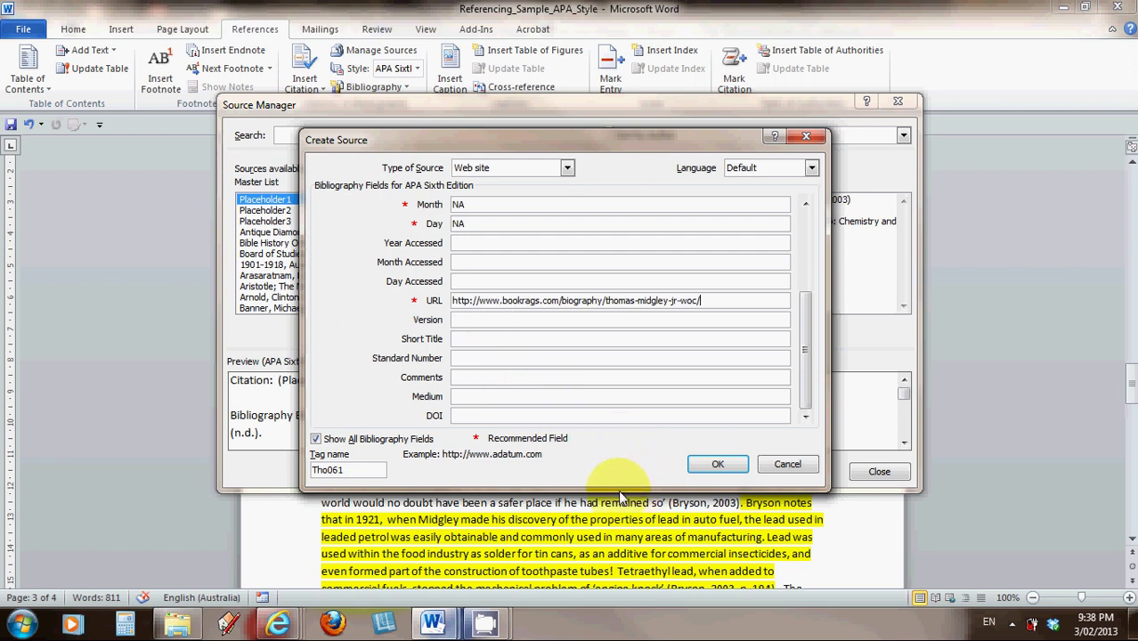
# Step: Set the source's accessed year to 2013, month to Feb and day to 3, and save the source
pyautogui.moveTo(806, 321); pyautogui.dragTo(805, 236)
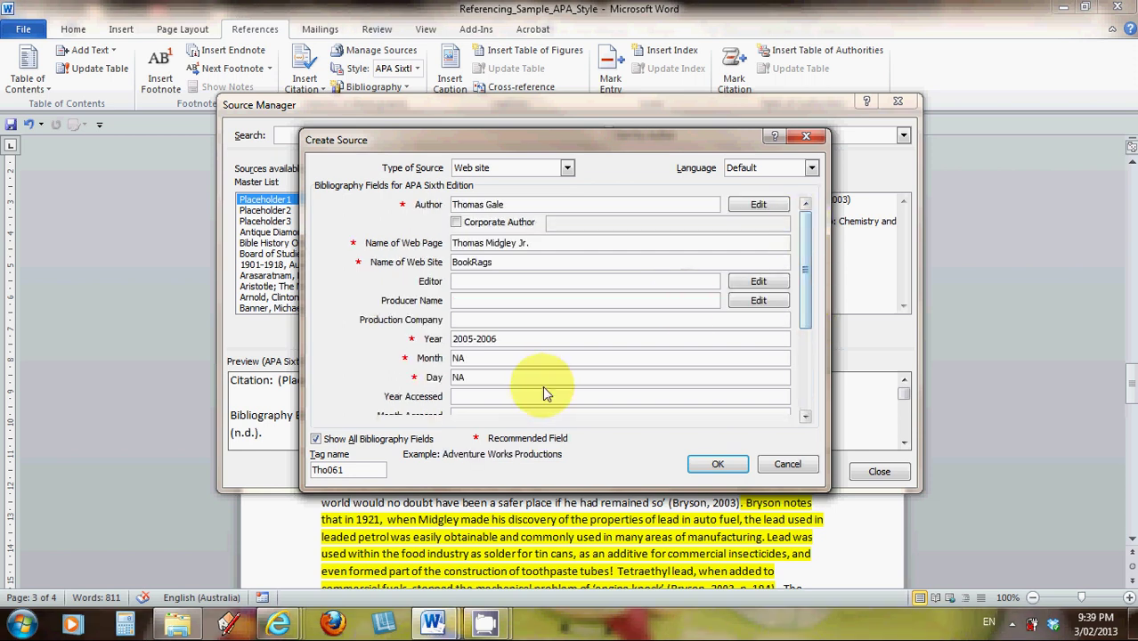
pyautogui.click(804, 418)
pyautogui.click(805, 418)
pyautogui.click(804, 417)
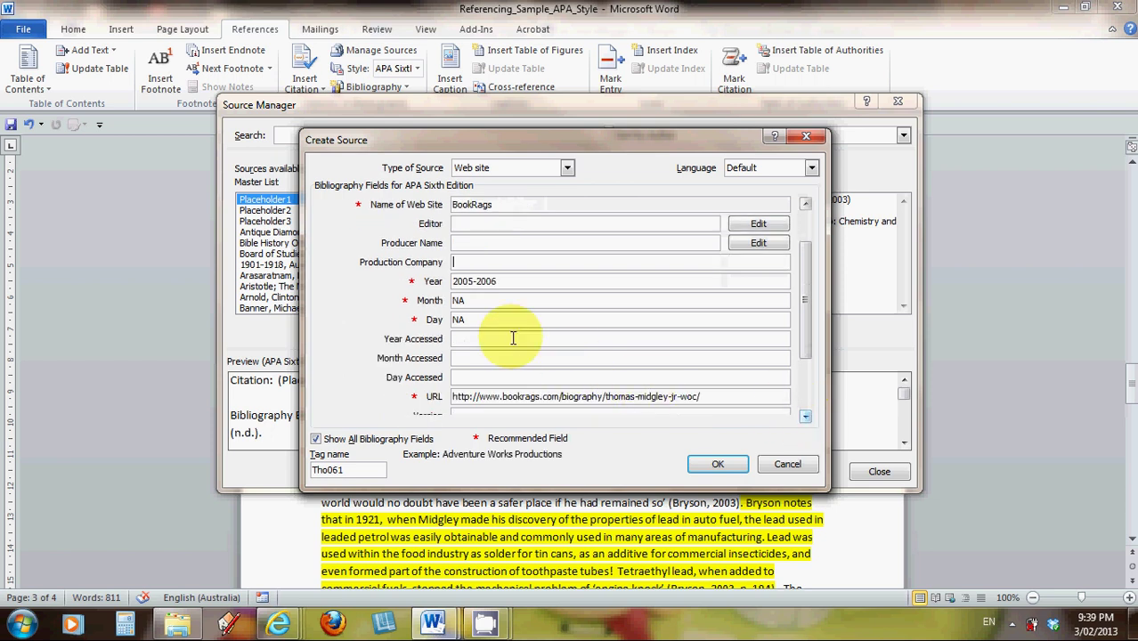
pyautogui.click(462, 339)
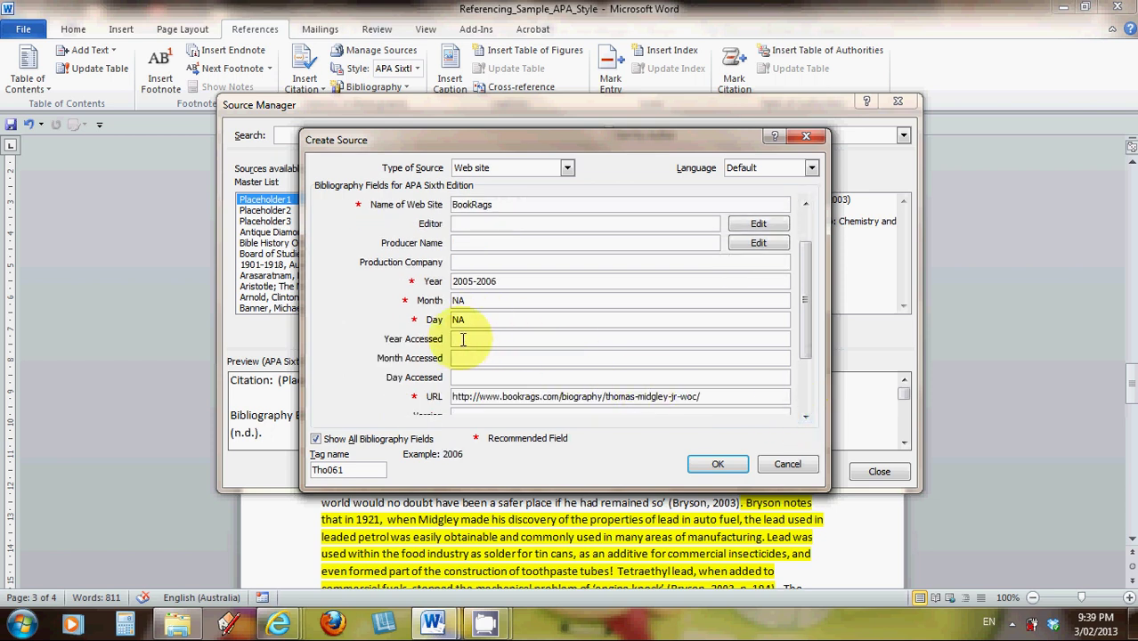
pyautogui.write('2013')
pyautogui.click(464, 358)
pyautogui.write('Feb')
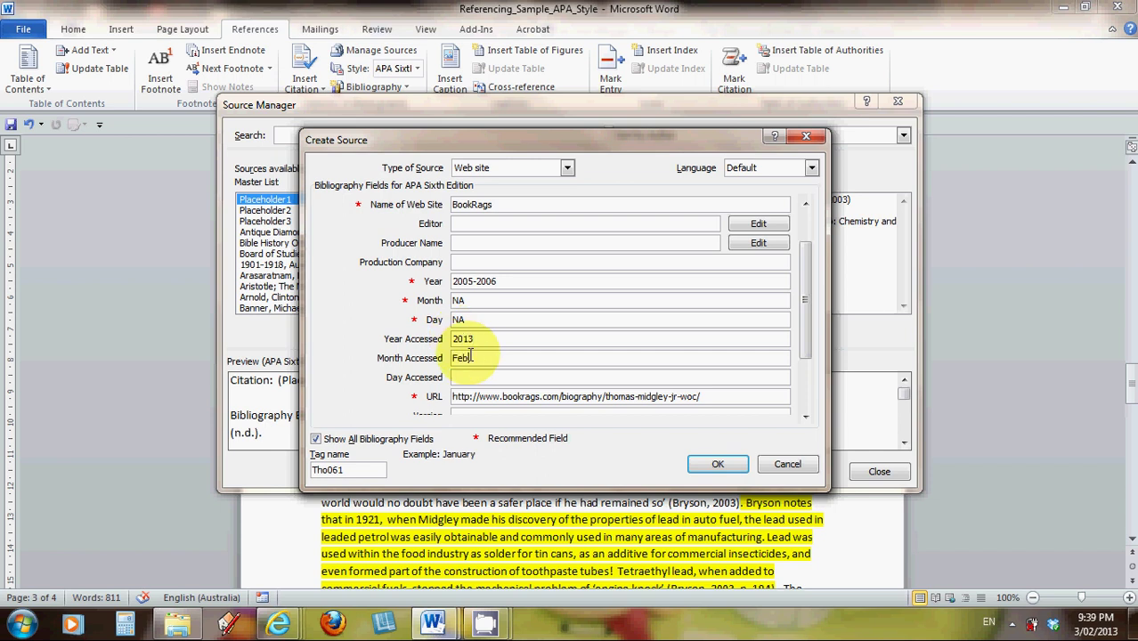
pyautogui.click(460, 377)
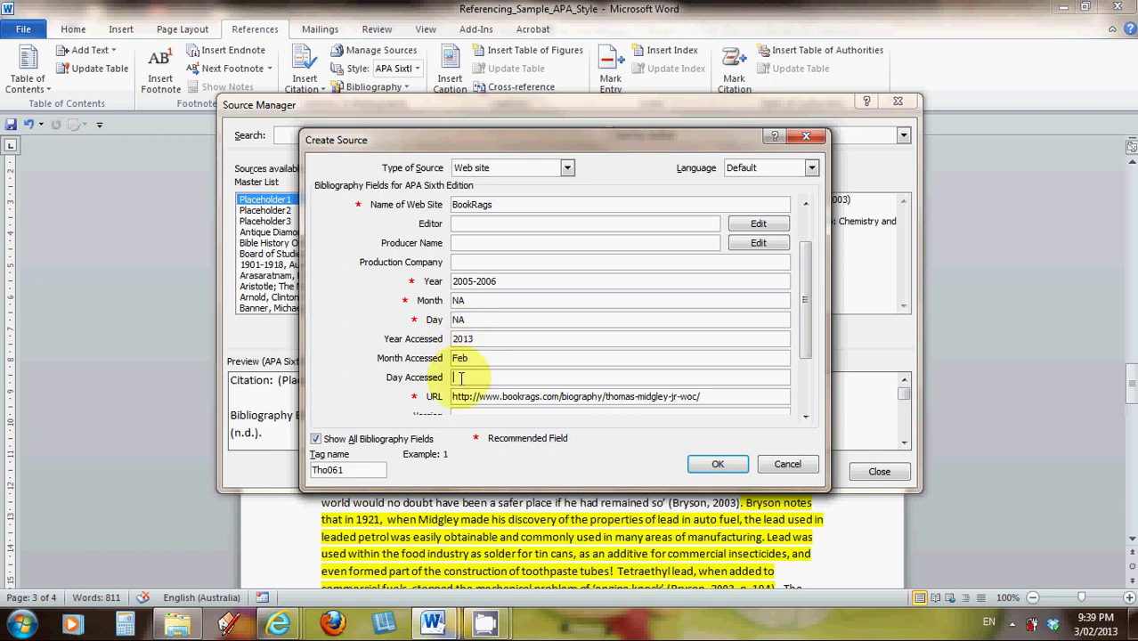
pyautogui.write('3')
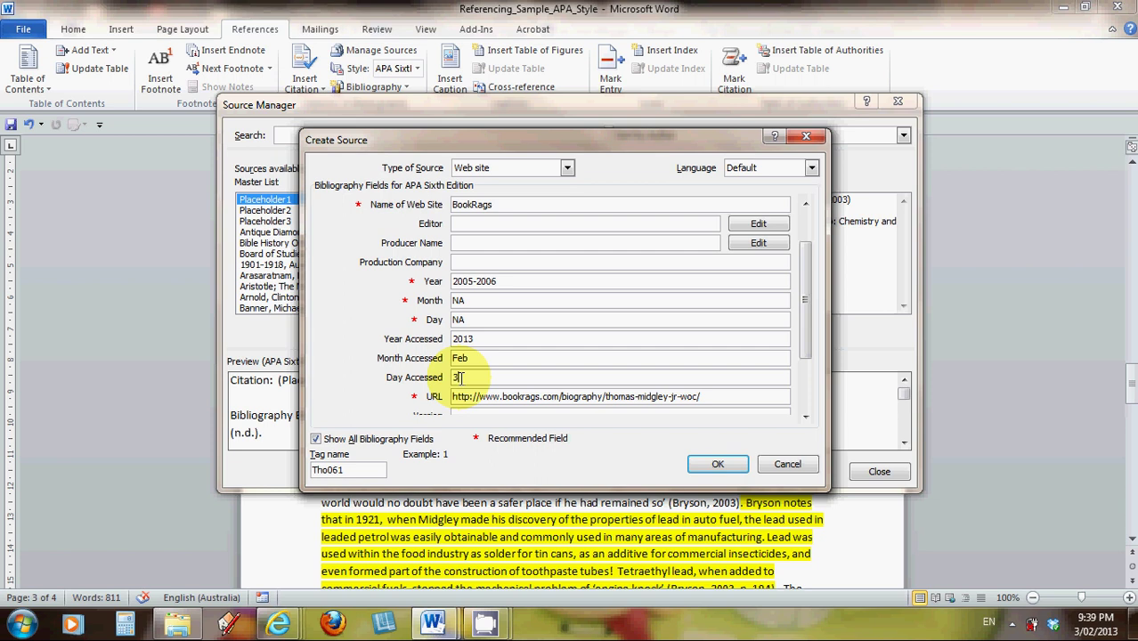
pyautogui.click(716, 465)
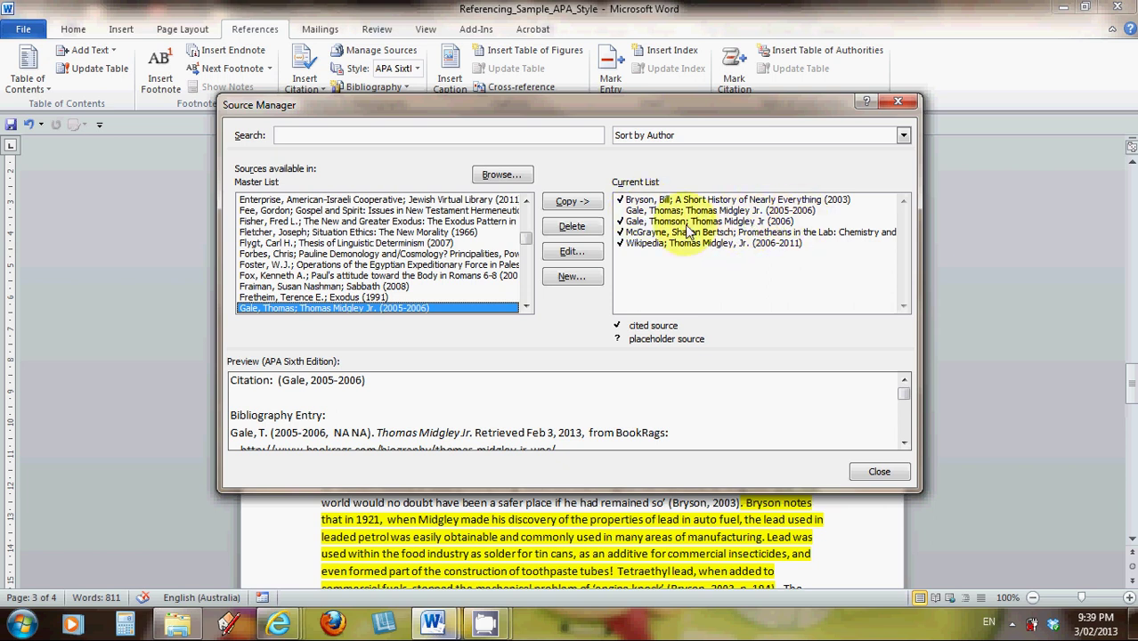
# Step: Check the new source's bibliography entry in the preview and close the Source Manager
pyautogui.click(871, 477)
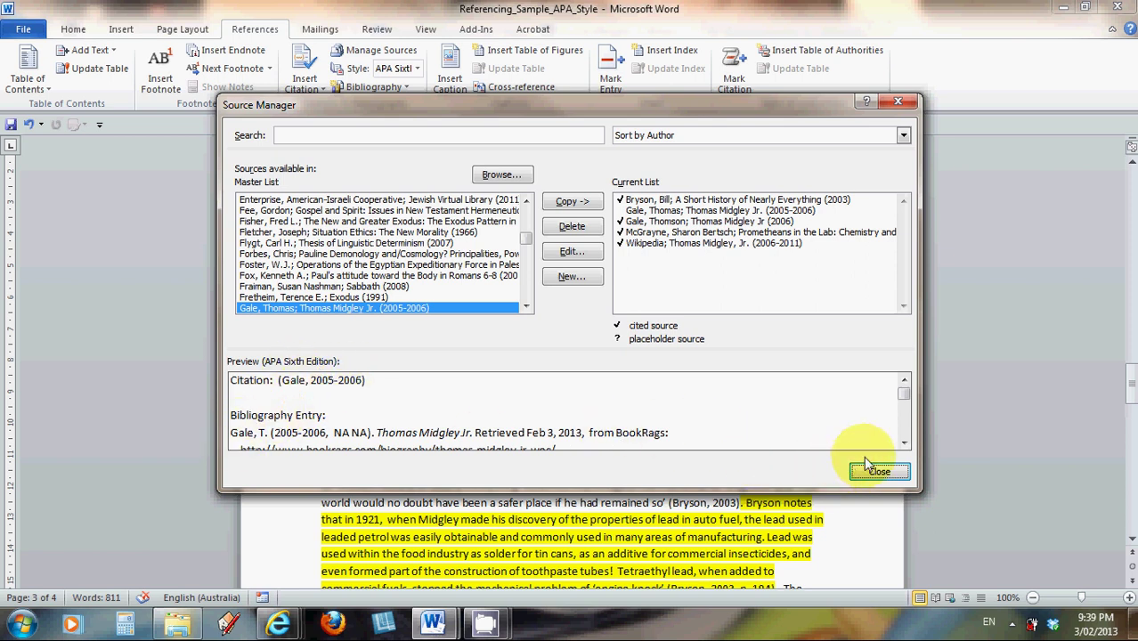
pyautogui.click(904, 443)
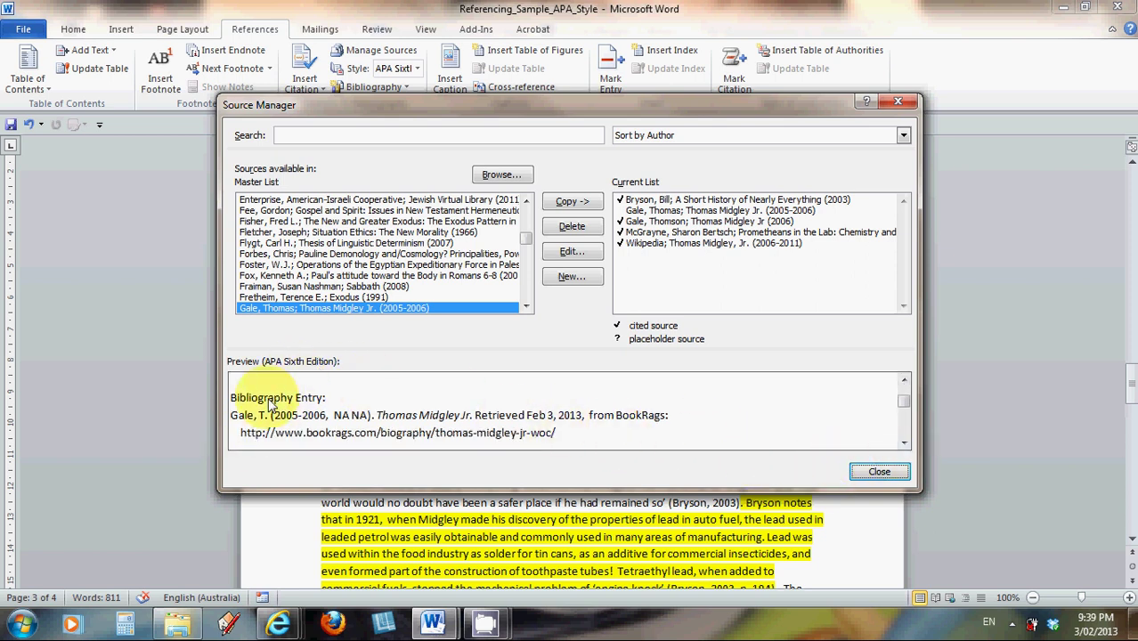
pyautogui.click(879, 471)
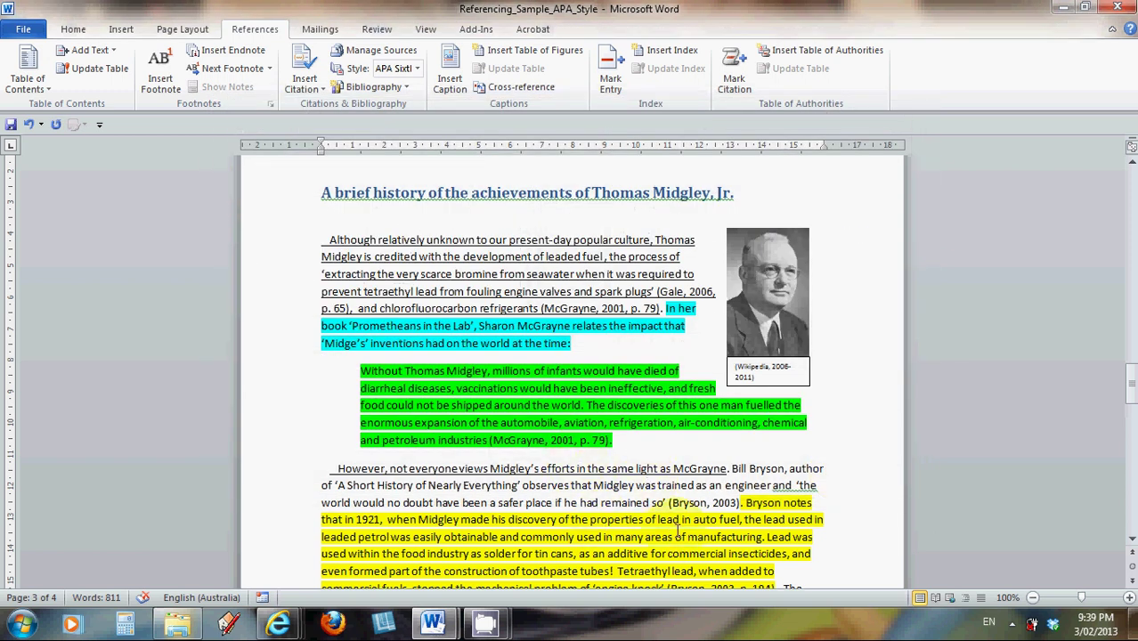
# Step: Replace the (Gale, 2006, p. 65) citation in the opening paragraph with a citation of the new Thomas Midgley Jr. (2005-2006) source
pyautogui.scroll(-1, 654, 481)
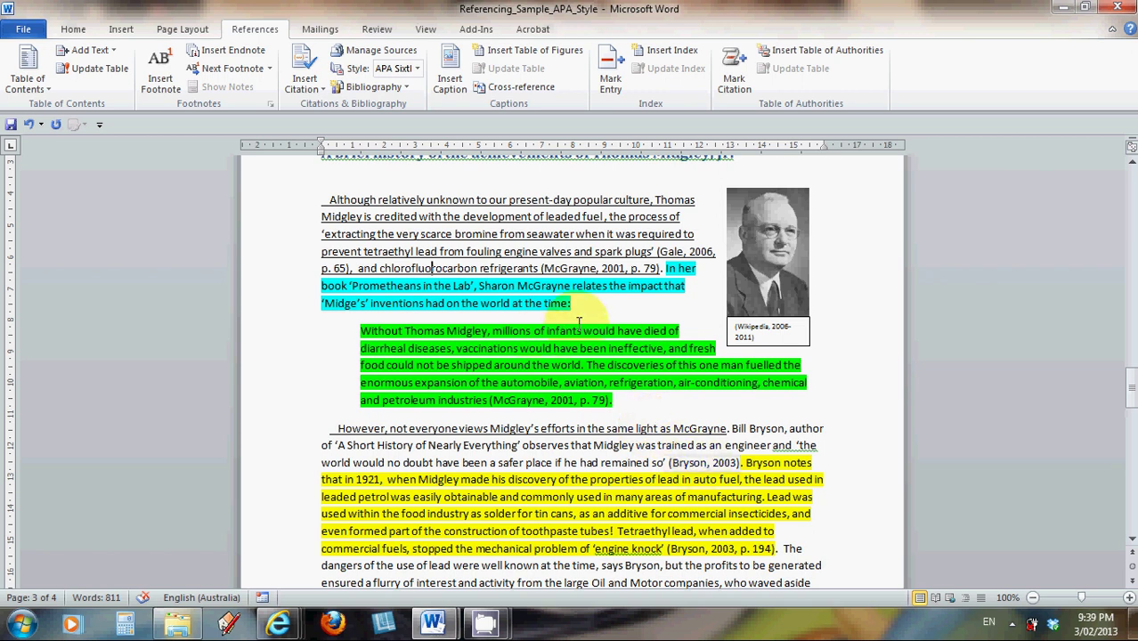
pyautogui.click(660, 253)
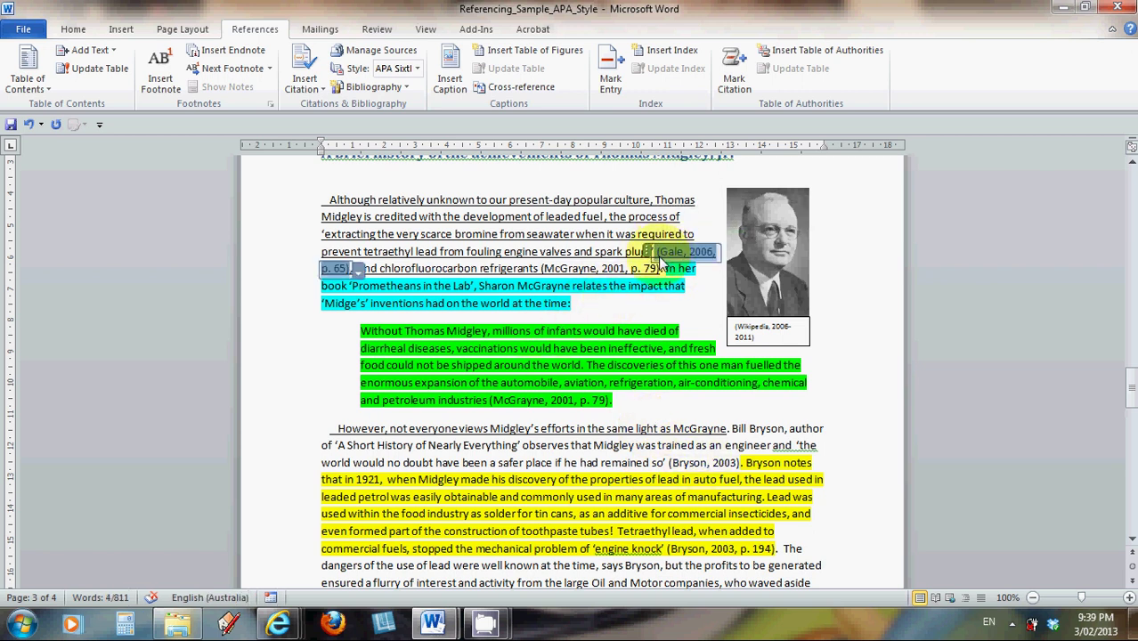
pyautogui.press('Delete')
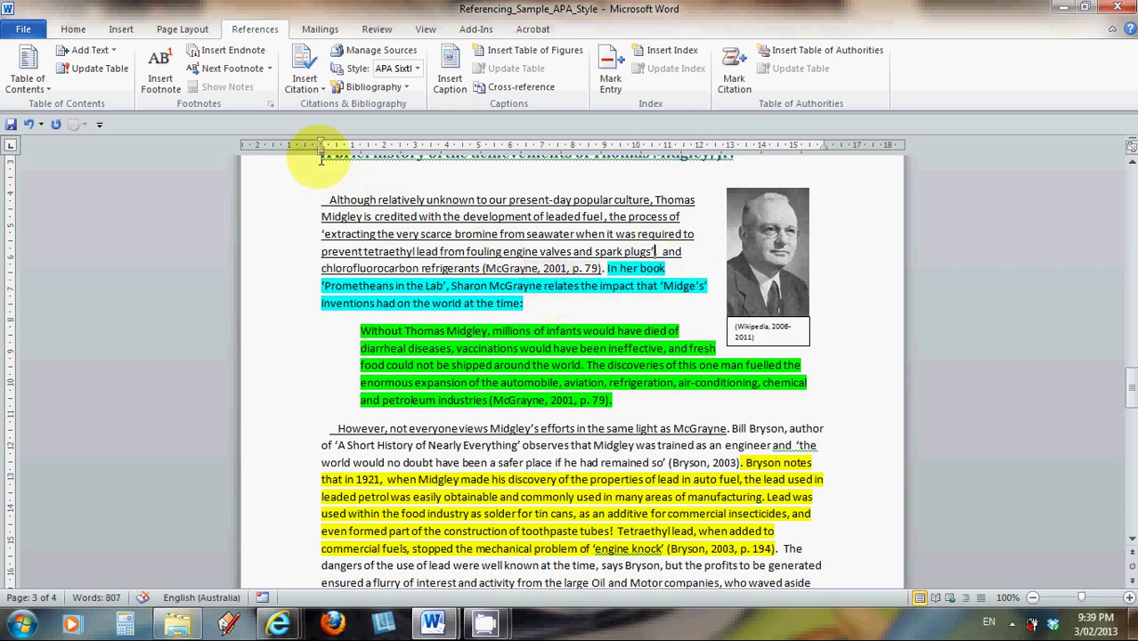
pyautogui.click(325, 95)
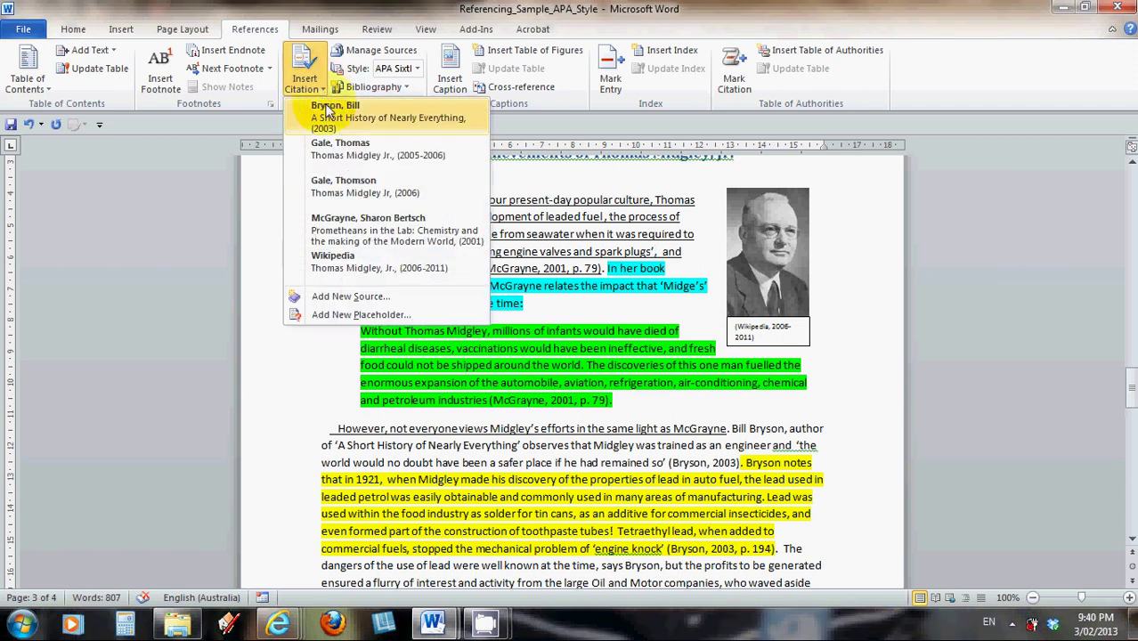
pyautogui.click(343, 156)
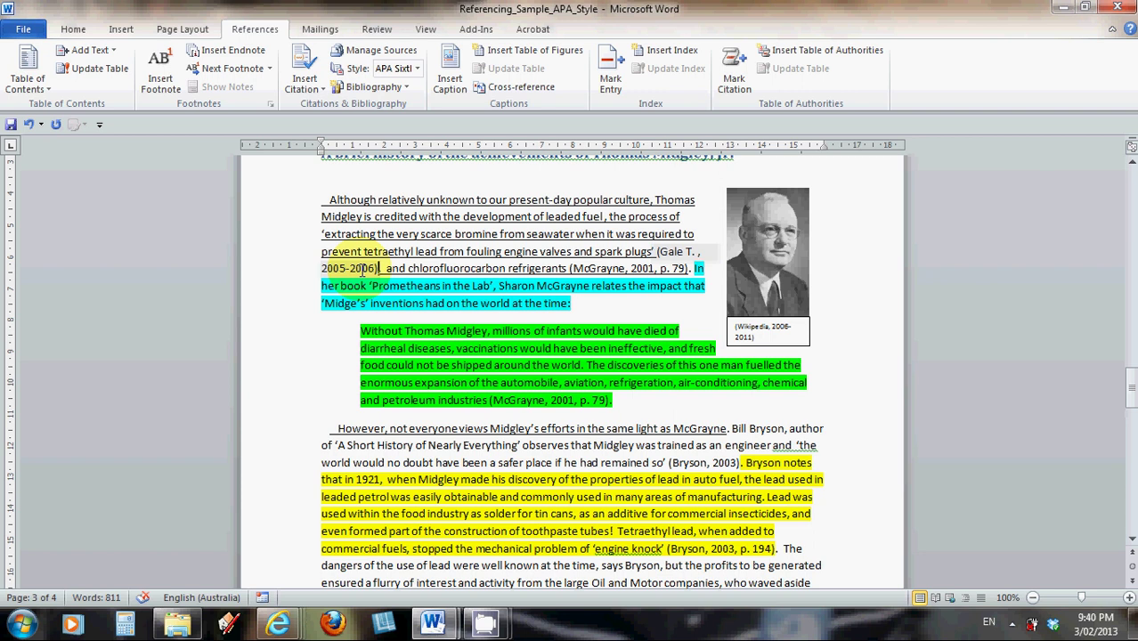
pyautogui.write(',')
# Step: Examine the page number and suppression options for editing the newly inserted Gale citation
pyautogui.rightClick(362, 268)
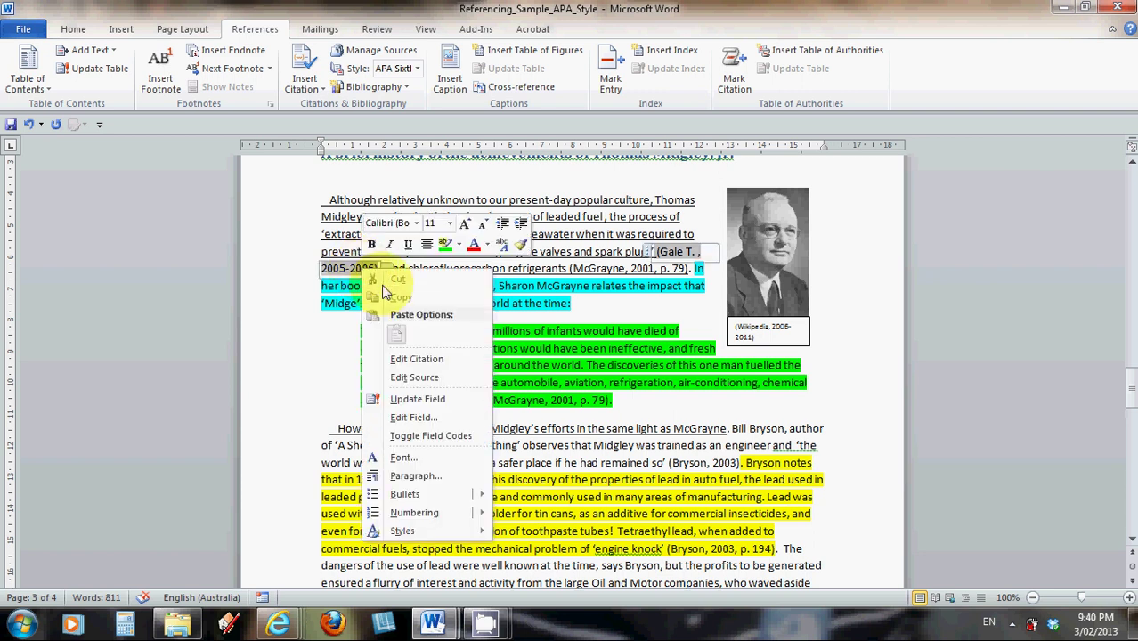
pyautogui.click(416, 360)
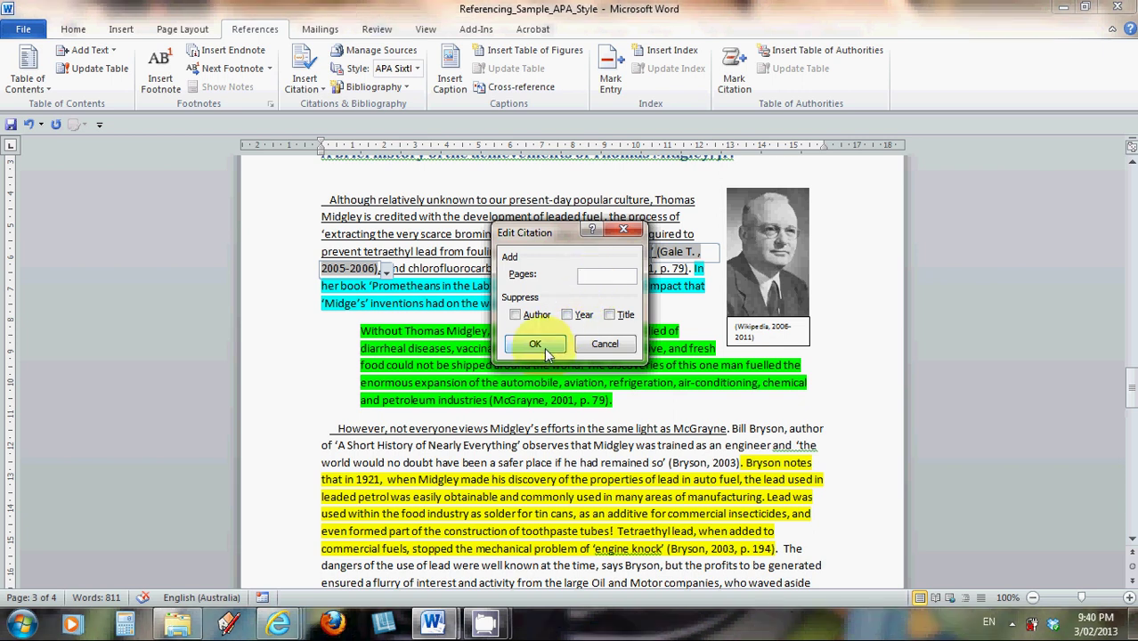
pyautogui.click(604, 344)
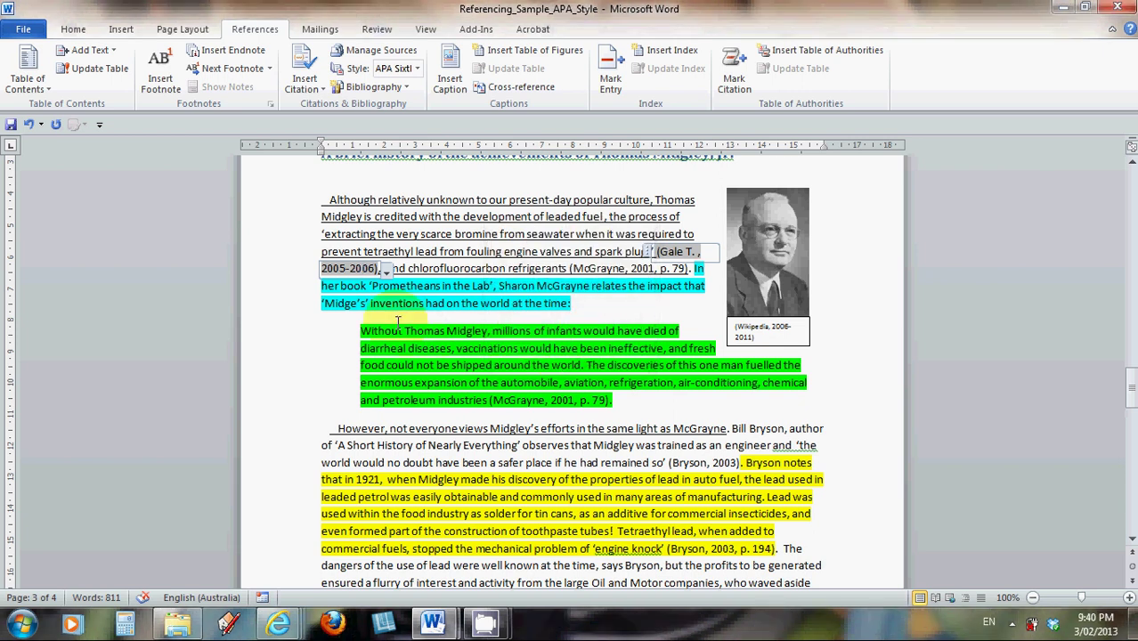
pyautogui.click(500, 365)
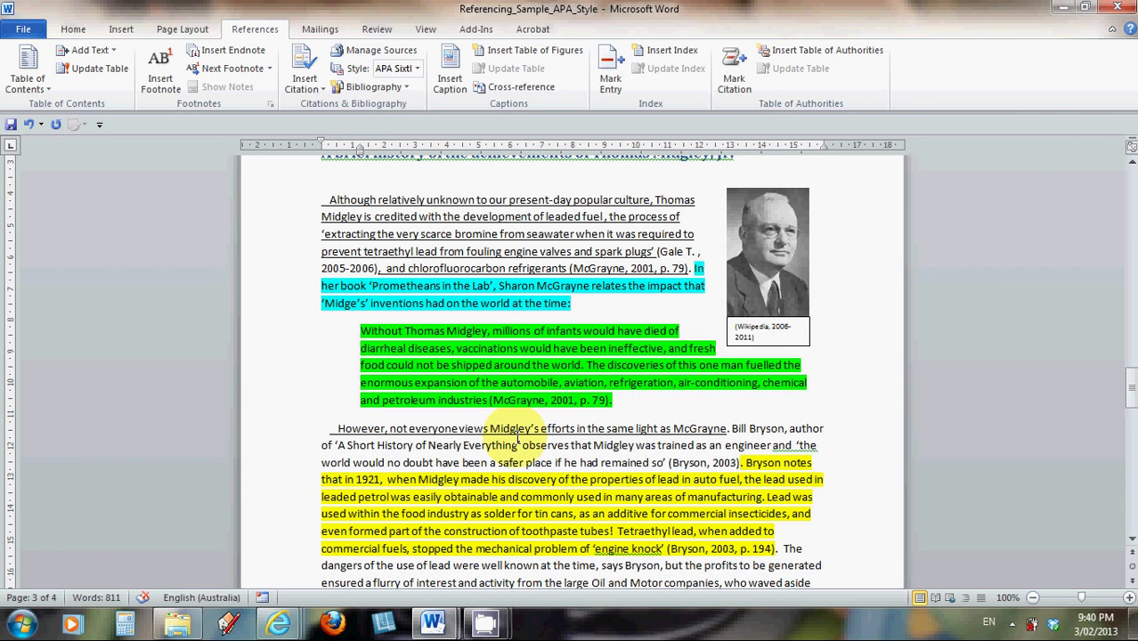
# Step: Replace the old entries under the Bibliography heading at the document's end with a newly inserted bibliography without a built-in heading
pyautogui.scroll(-12, 517, 436)
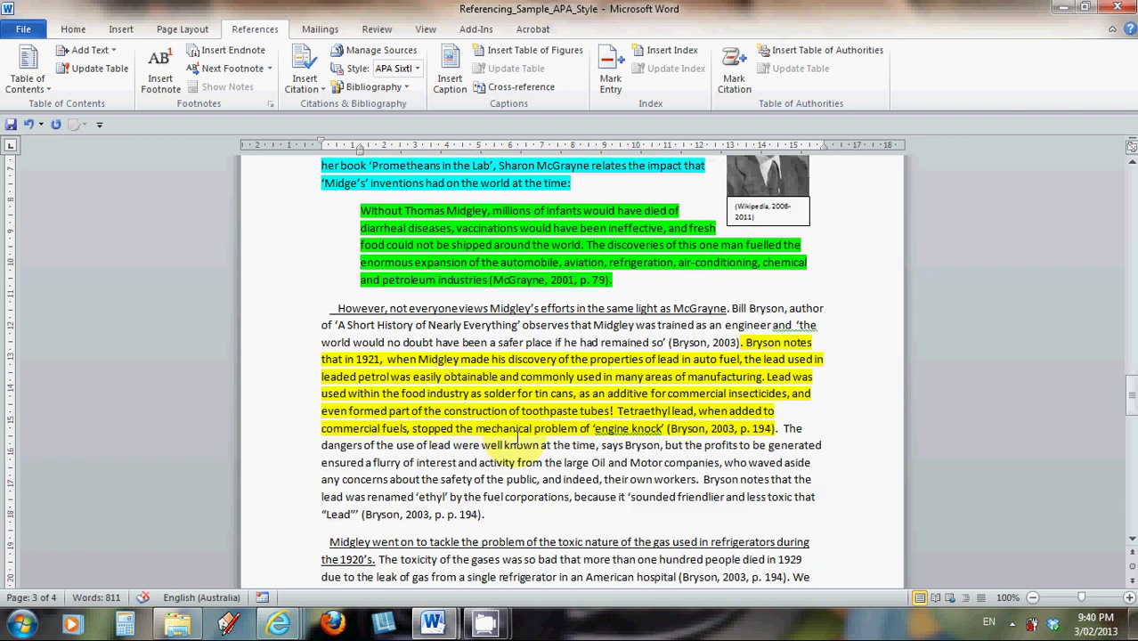
pyautogui.scroll(-7, 517, 436)
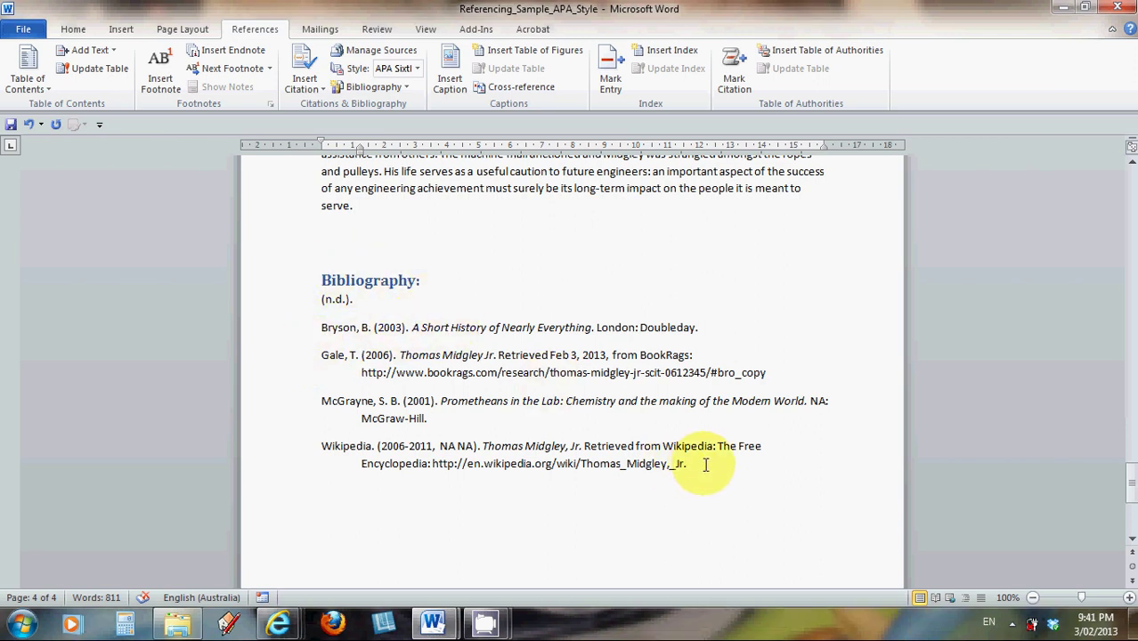
pyautogui.moveTo(703, 464); pyautogui.dragTo(321, 300)
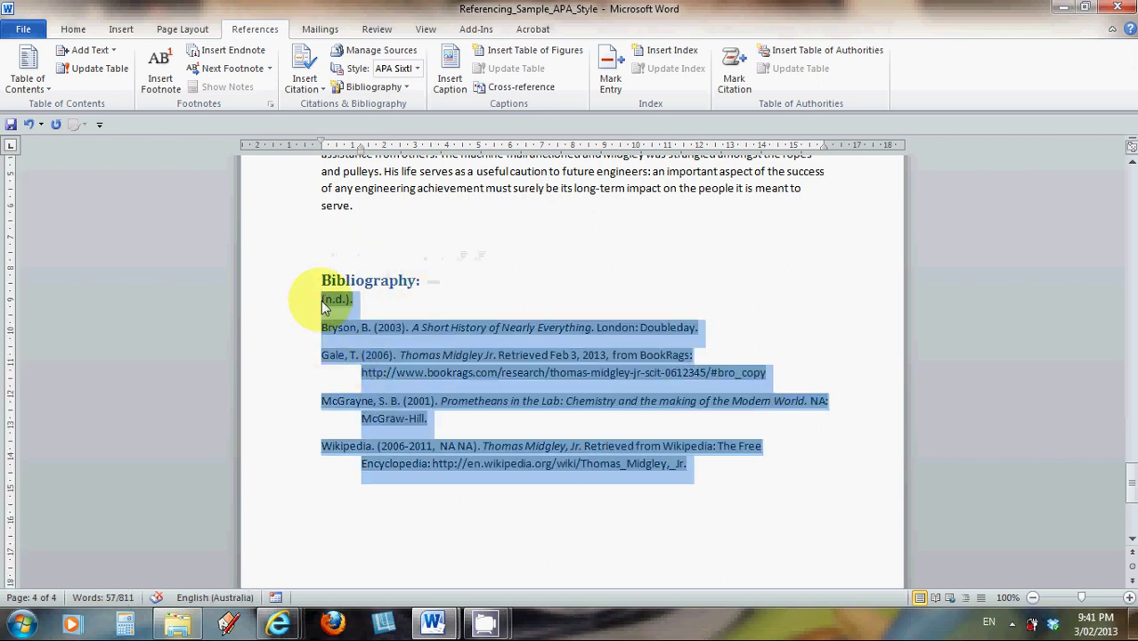
pyautogui.press('Delete')
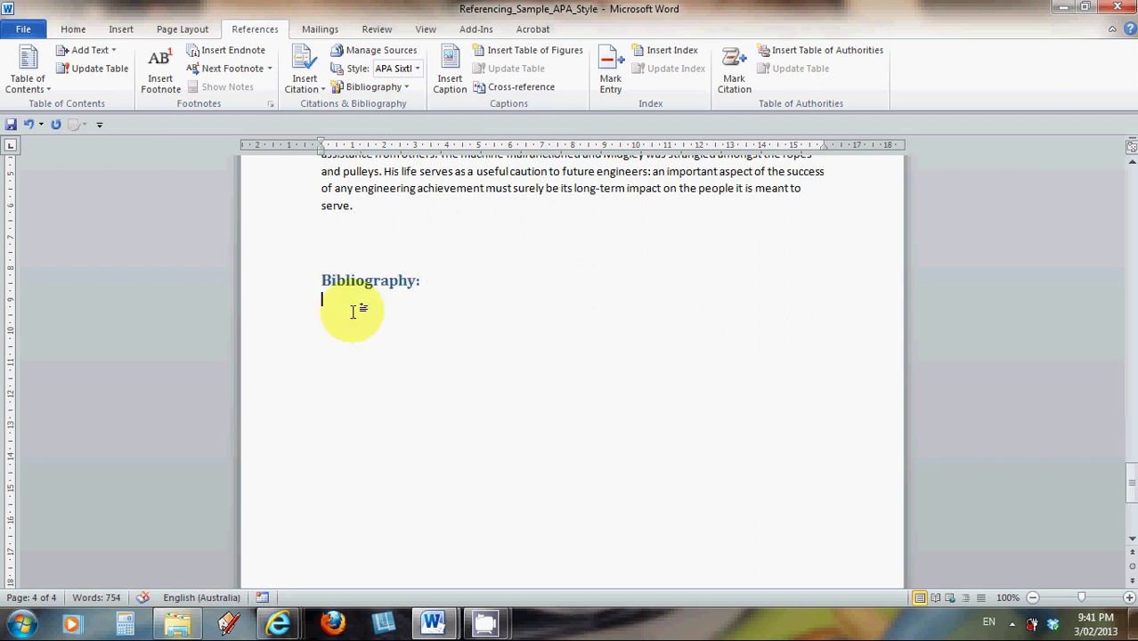
pyautogui.click(406, 88)
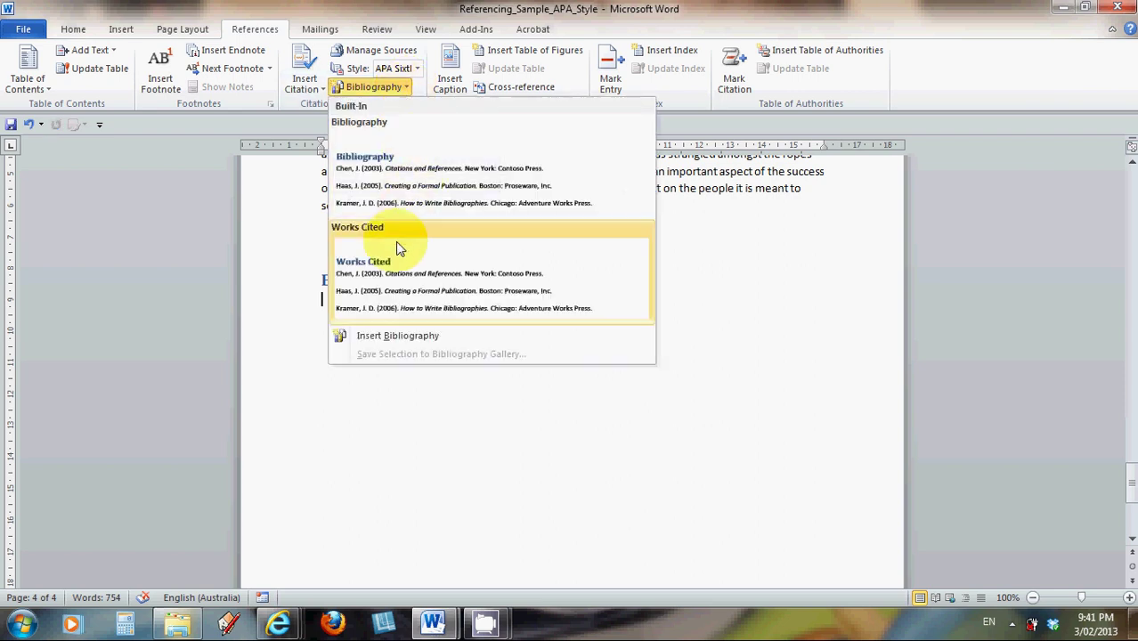
pyautogui.click(384, 338)
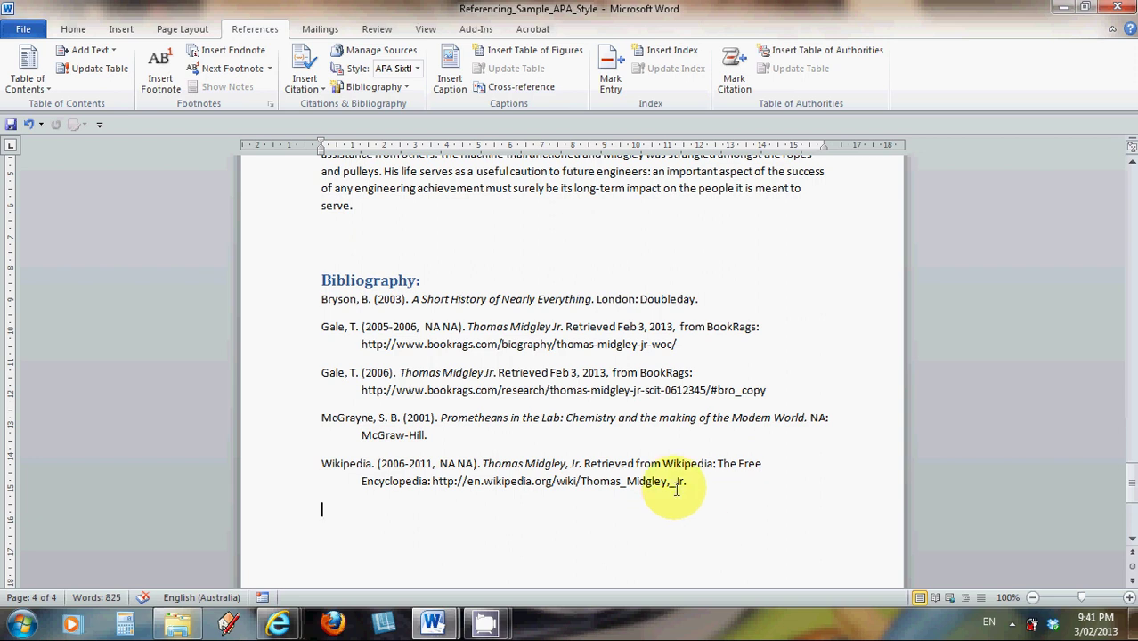
# Step: Review the in-text citations throughout the Thomas Midgley, Jr. essay, from its opening paragraph to the quotation about chlorofluorocarbons
pyautogui.scroll(10, 681, 489)
pyautogui.scroll(10, 681, 489)
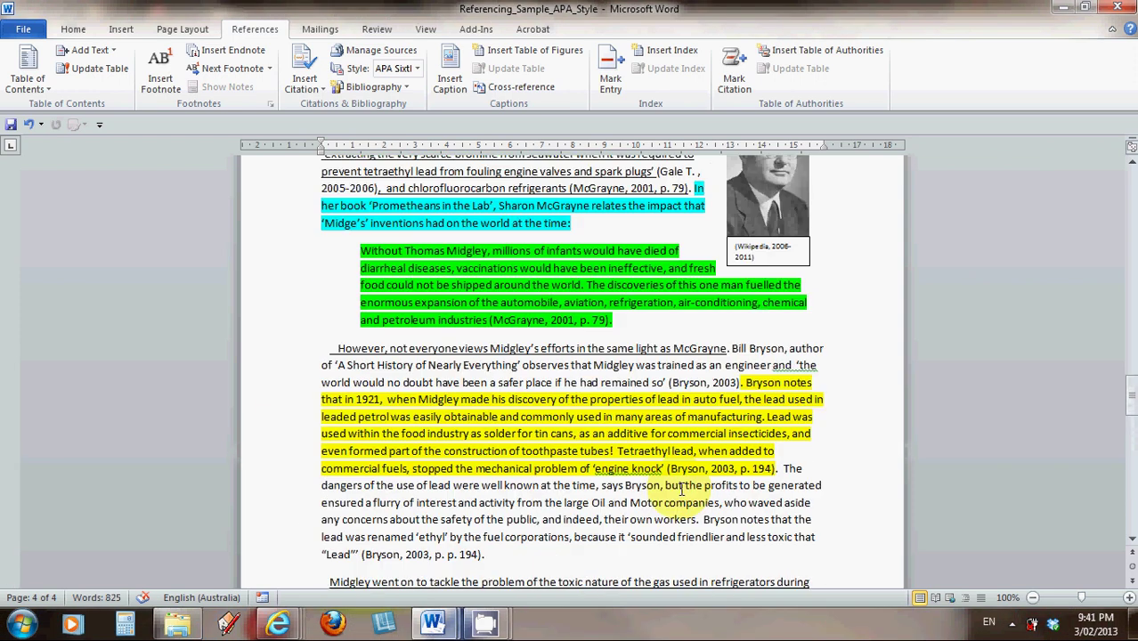
pyautogui.scroll(2, 682, 488)
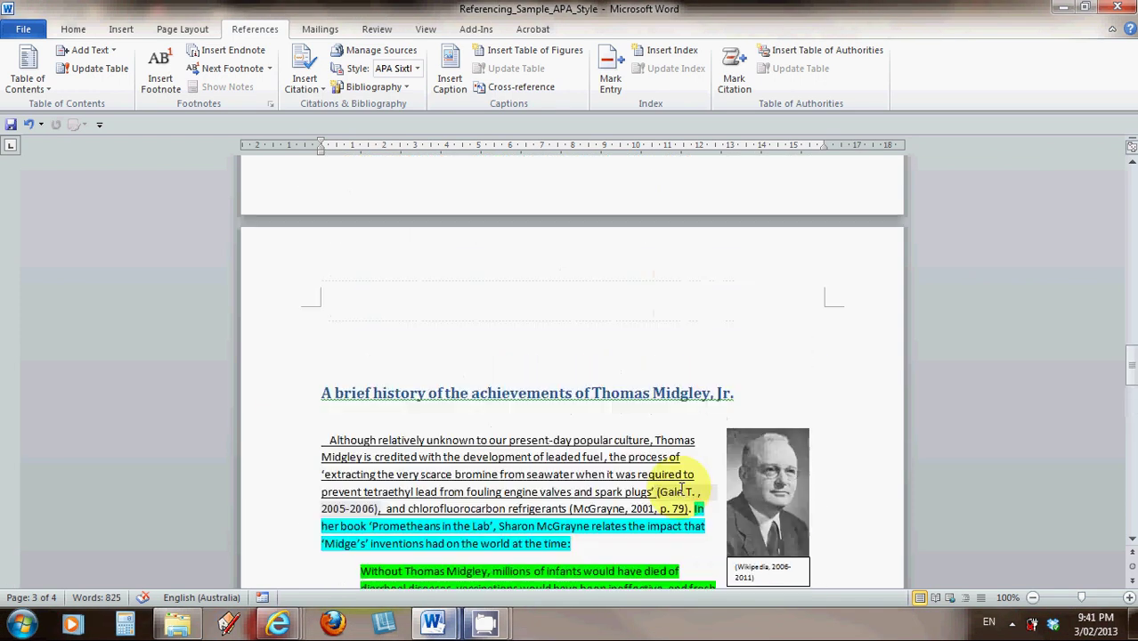
pyautogui.scroll(3, 681, 489)
pyautogui.scroll(-5, 681, 489)
pyautogui.scroll(-2, 681, 489)
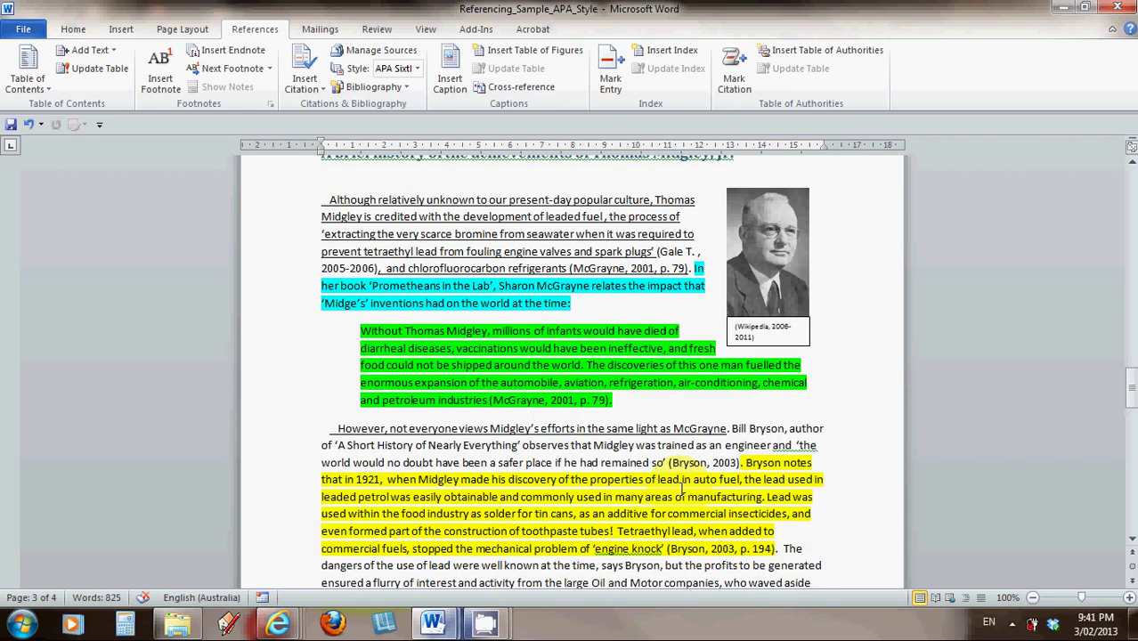
pyautogui.scroll(-3, 681, 488)
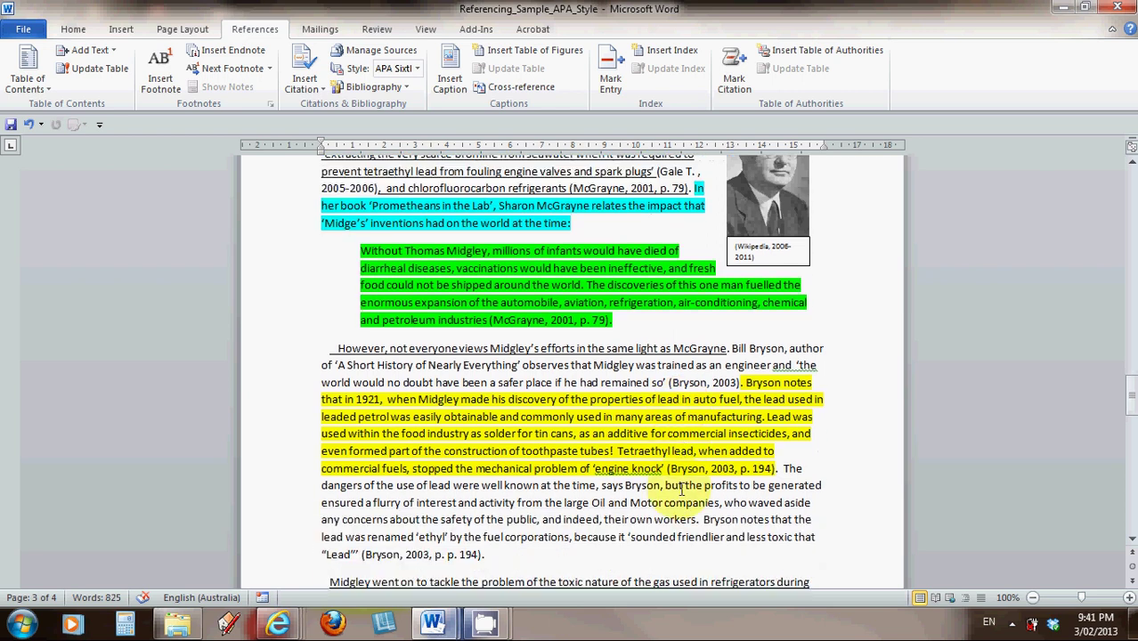
pyautogui.scroll(-2, 681, 489)
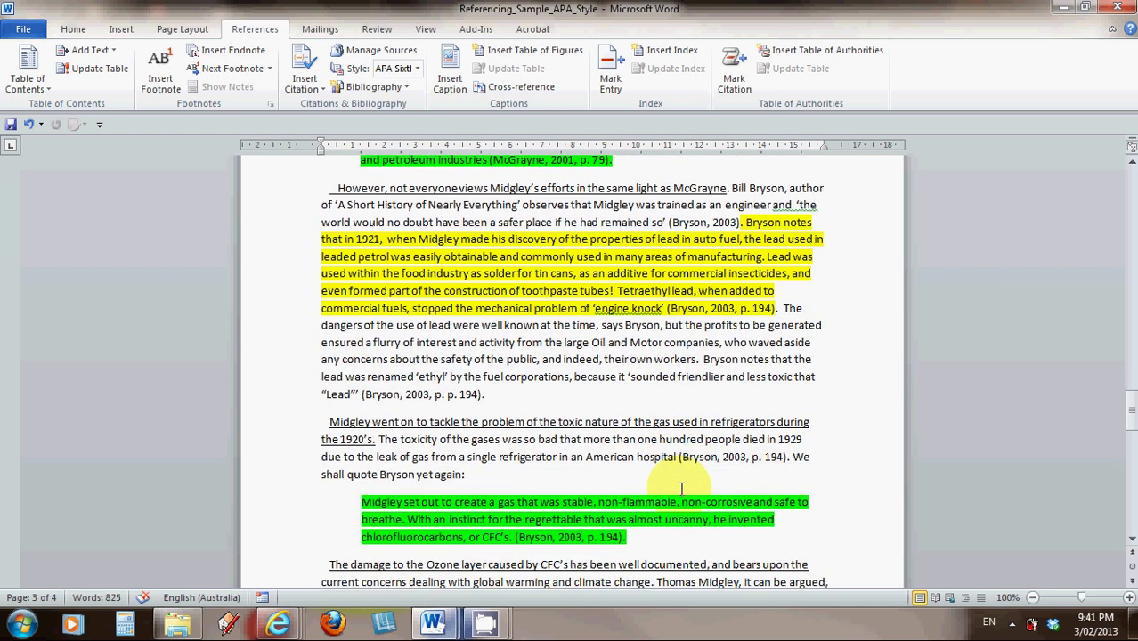